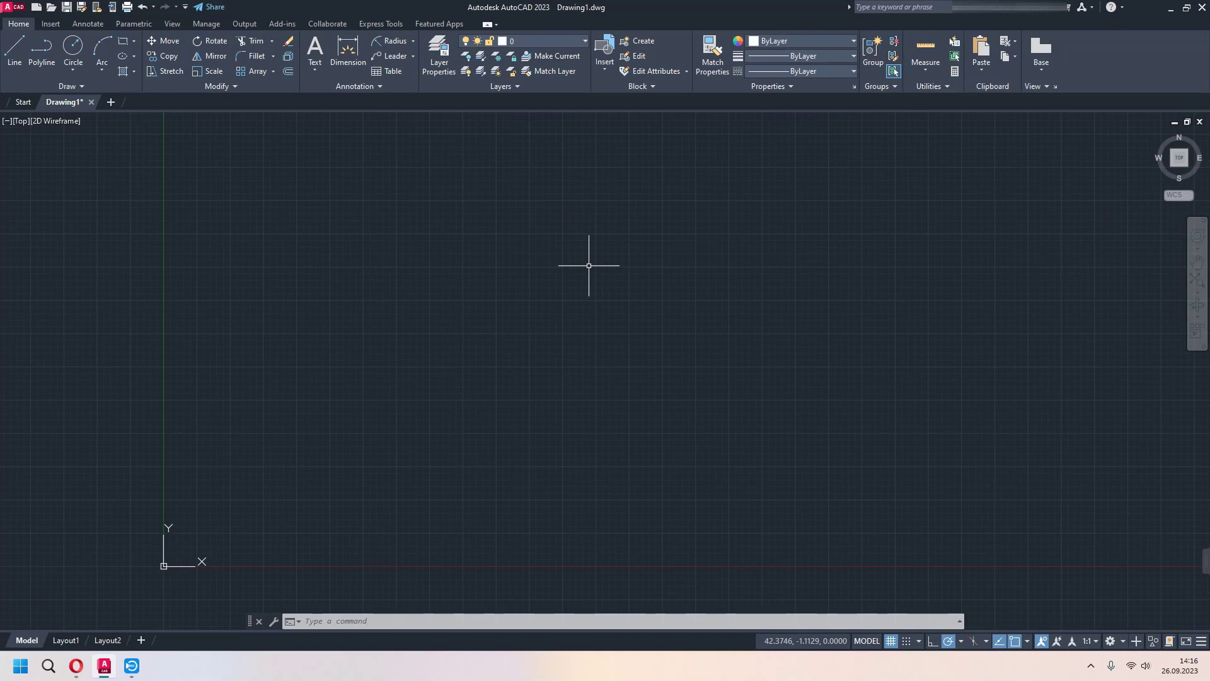
Draw a large rectangle by two opposite corners near the middle of the empty drawing
click(273, 57)
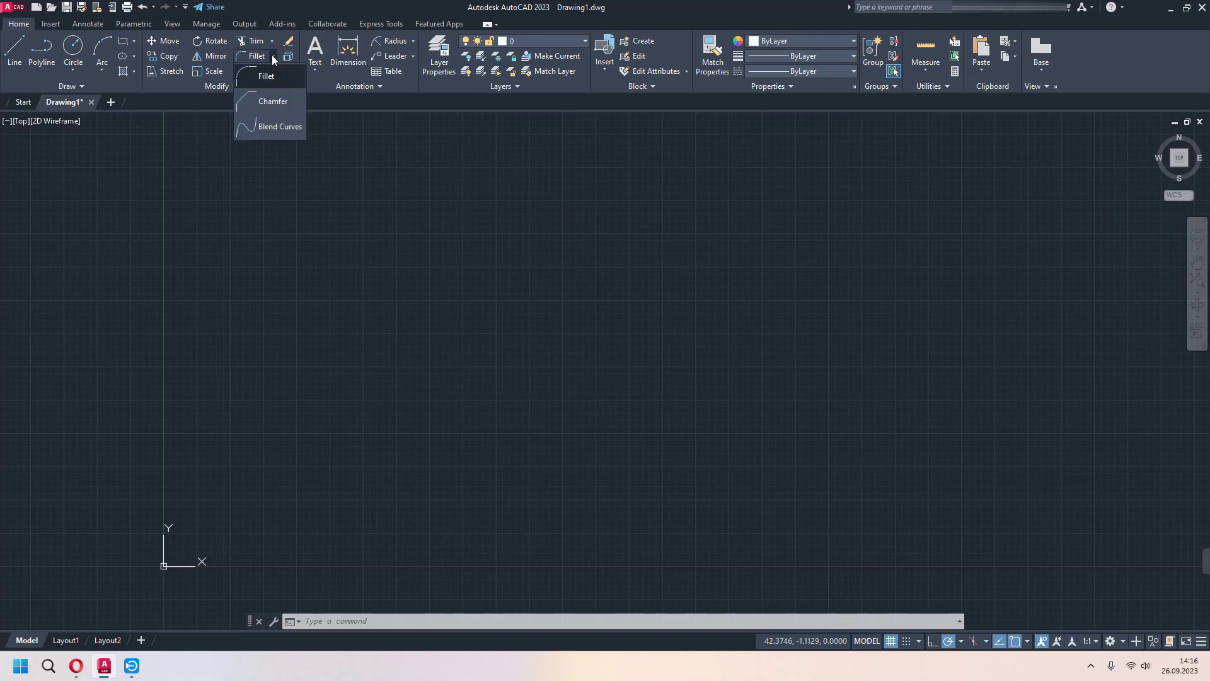
click(273, 102)
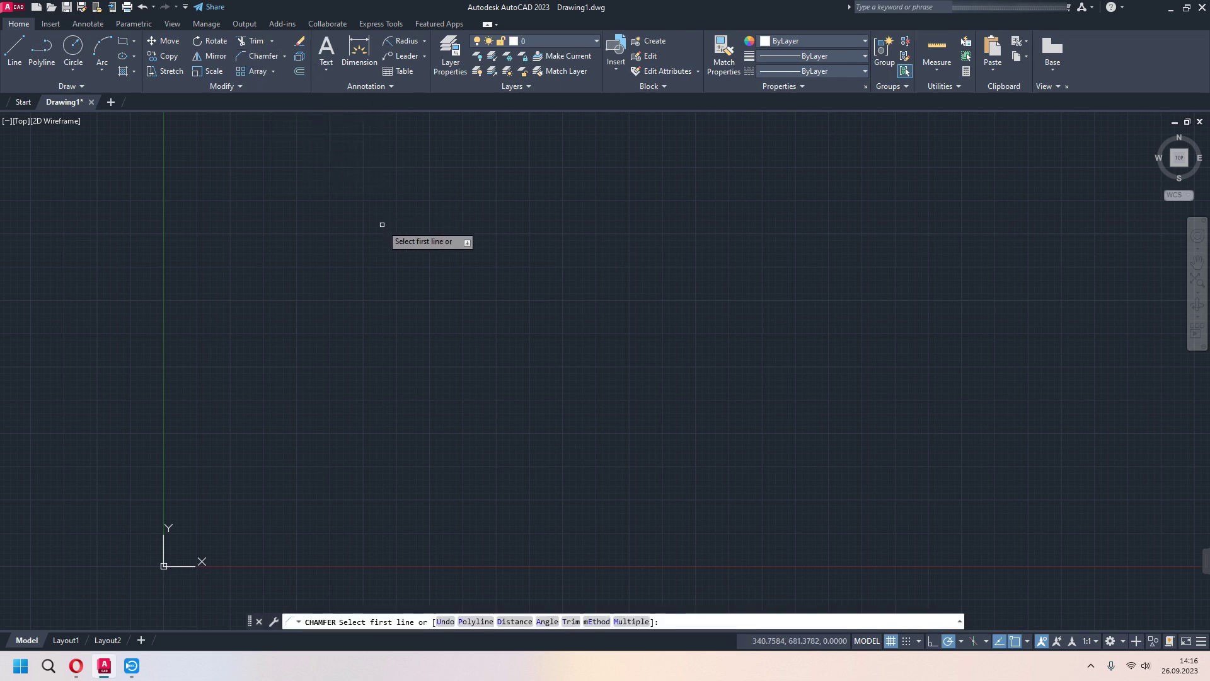
key(Escape)
click(123, 41)
click(330, 450)
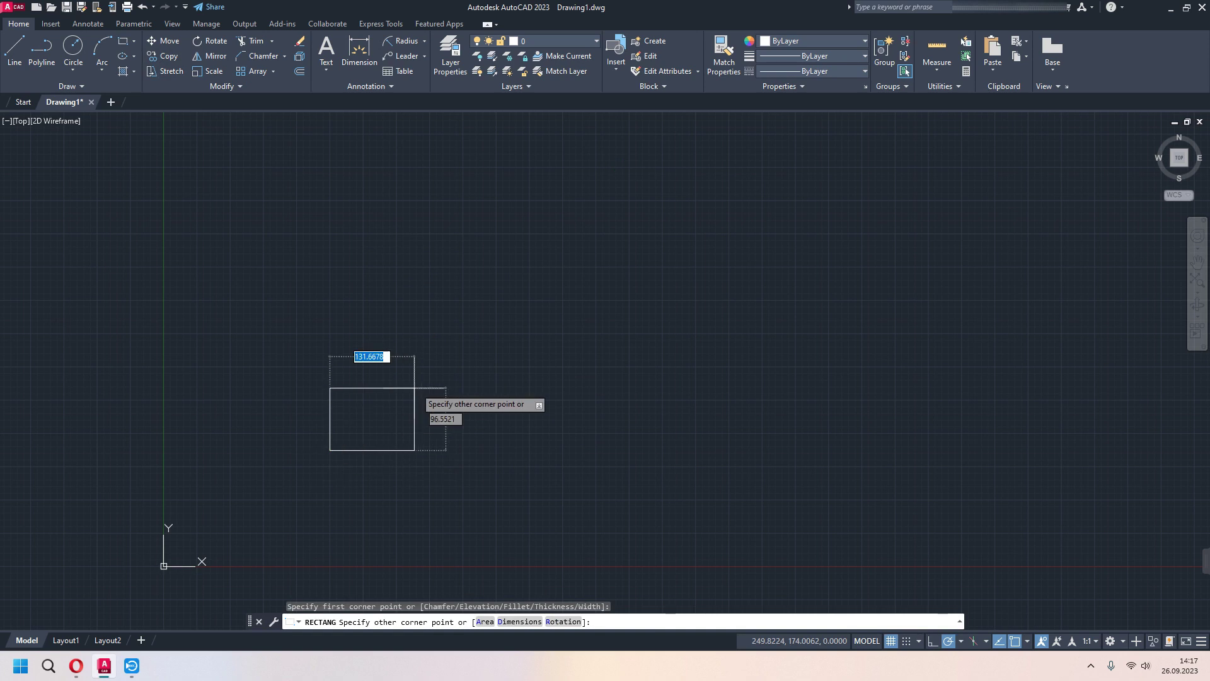
click(694, 249)
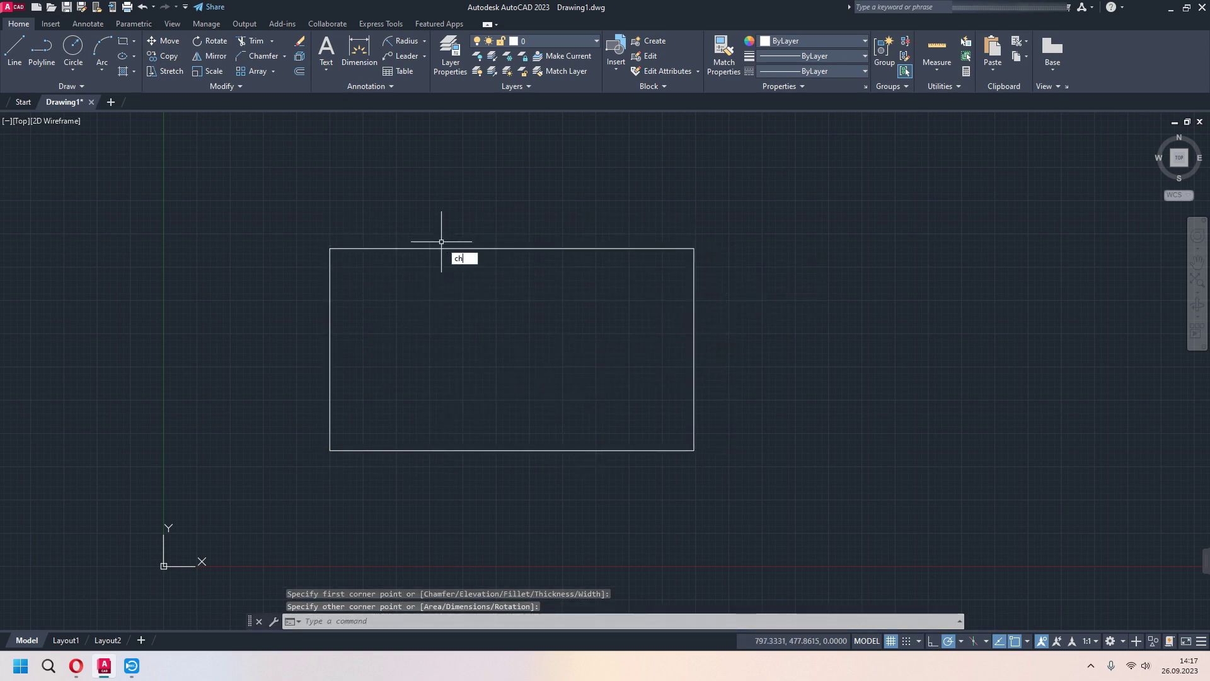
Start Chamfer with distances 30 and 20 and pick the rectangle's top edge as the first line
text(ha)
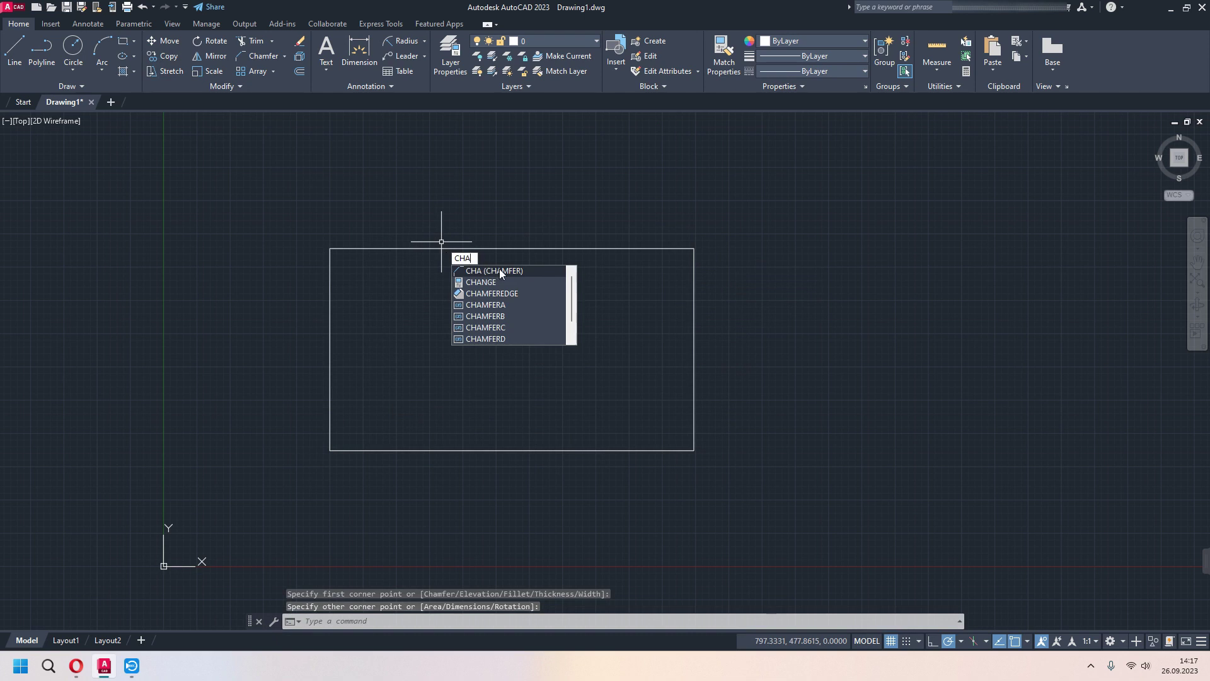
key(Escape)
click(285, 56)
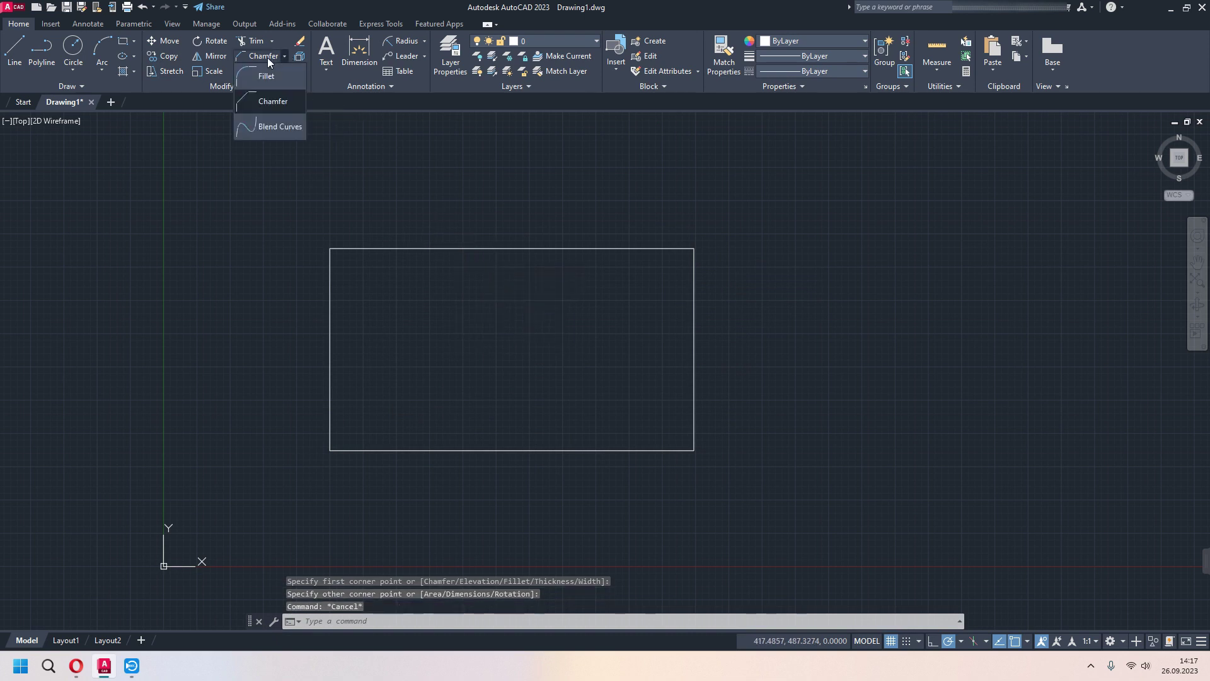
click(274, 101)
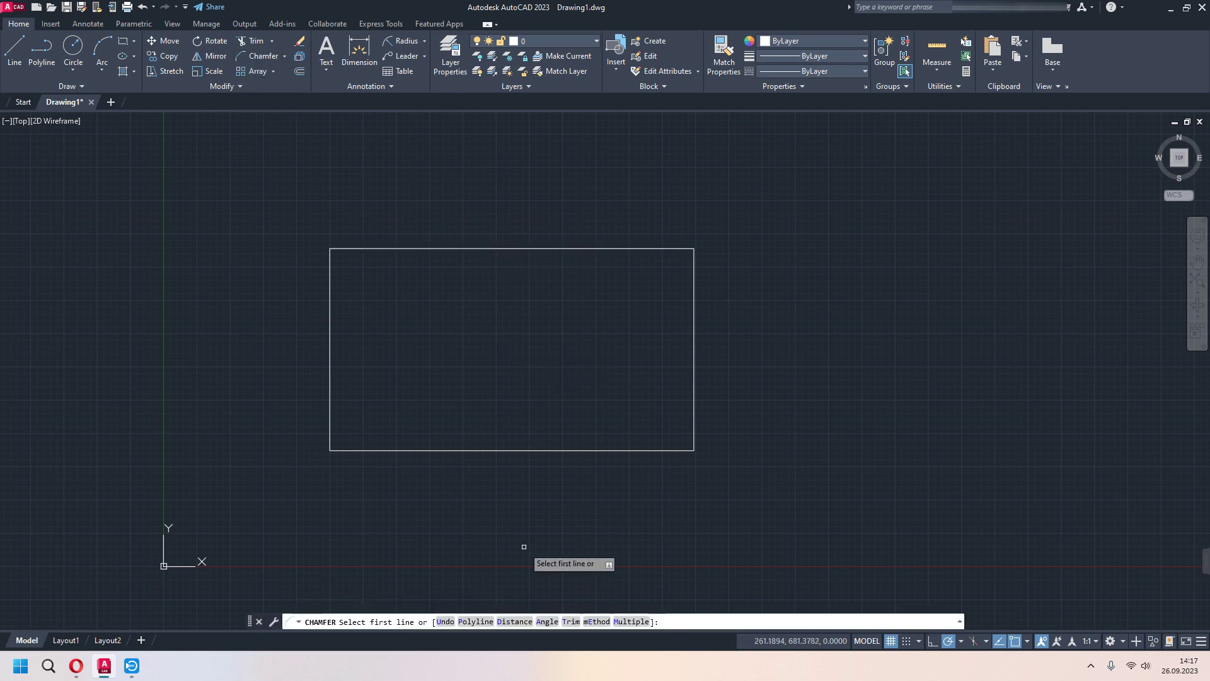
click(523, 622)
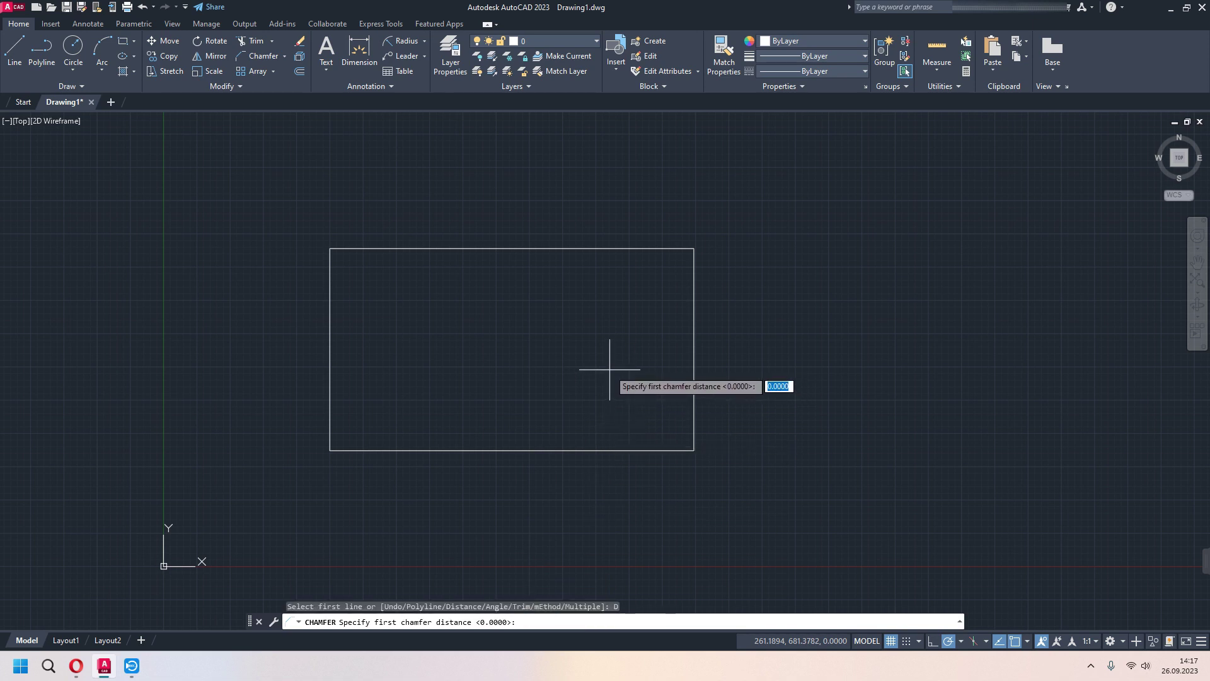
text(30)
key(Return)
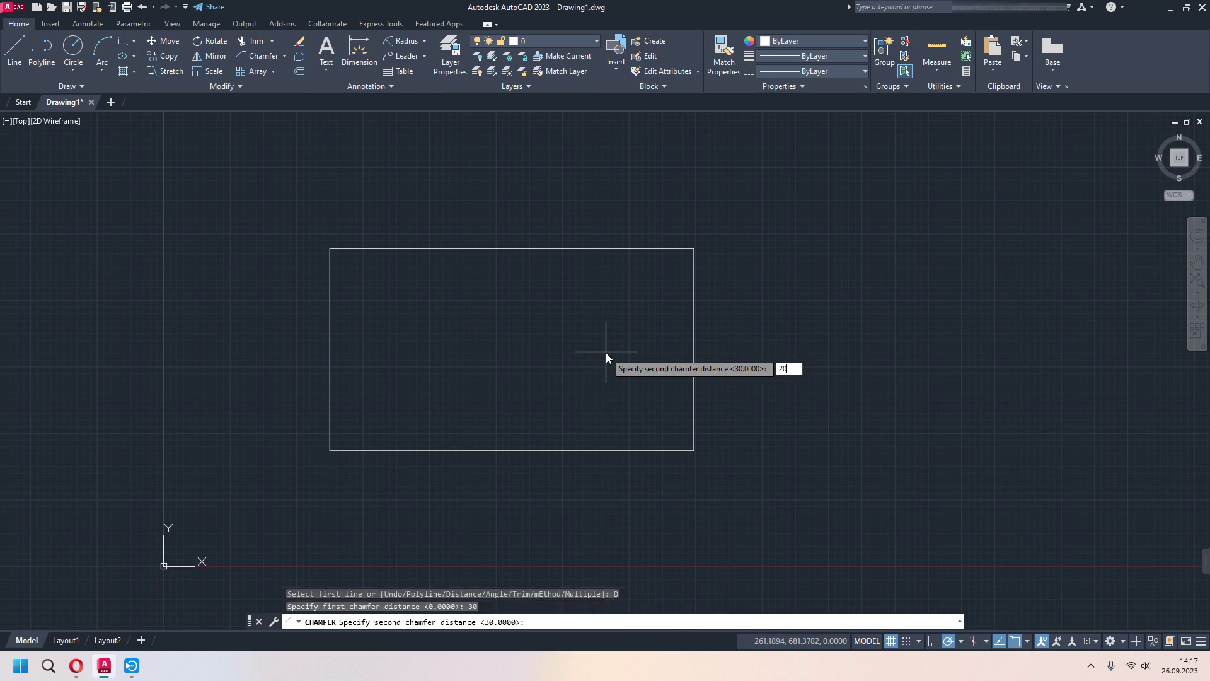
key(Return)
click(638, 251)
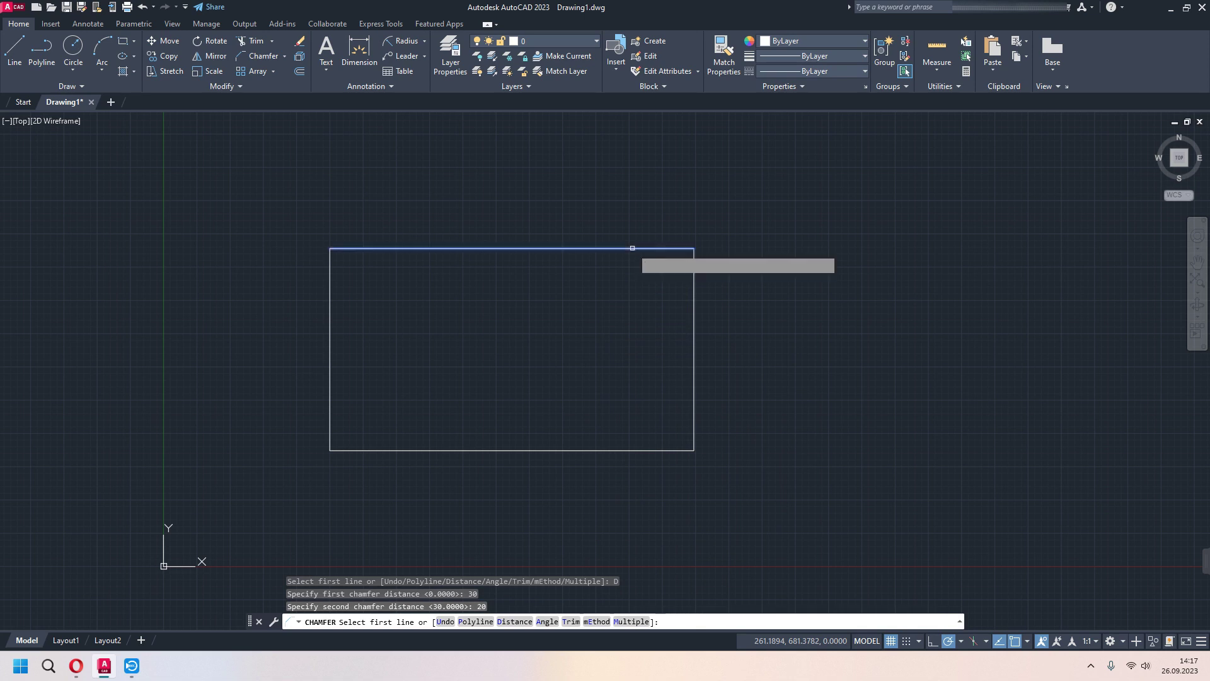
click(694, 277)
scroll(699, 252, up, 5)
middle_drag(667, 343, 769, 316)
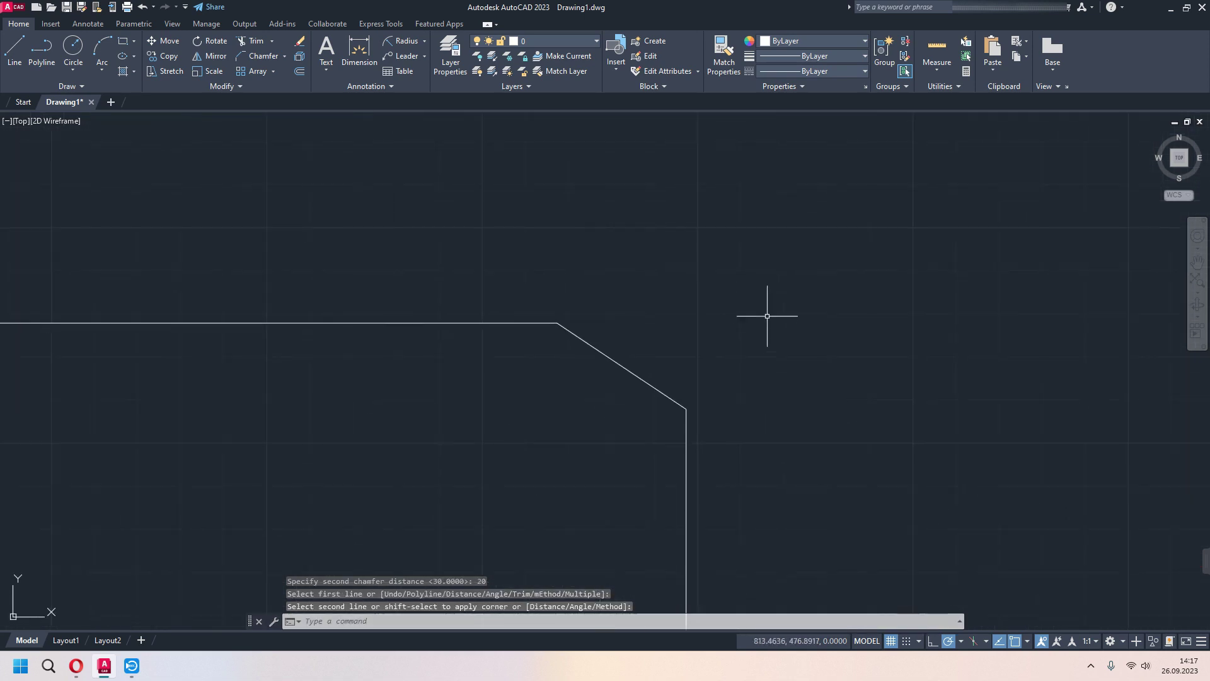
scroll(731, 378, down, 6)
scroll(819, 410, down, 2)
middle_drag(848, 431, 811, 381)
scroll(811, 381, up, 2)
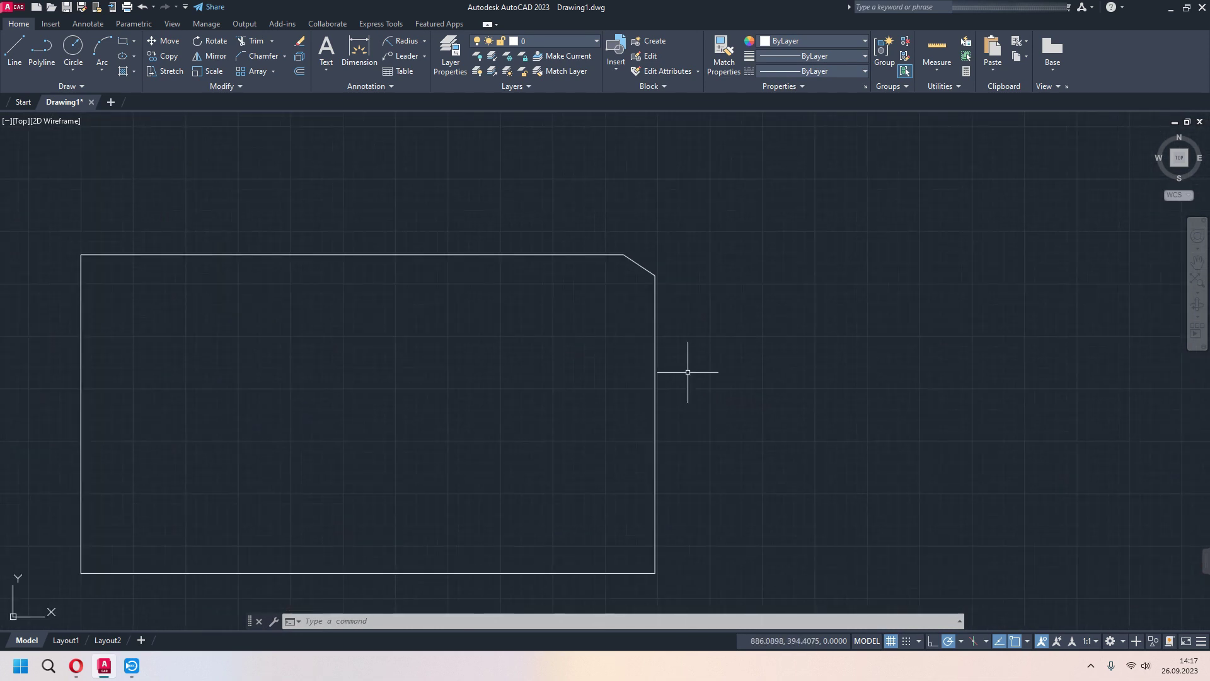
middle_drag(688, 370, 744, 314)
key(Return)
click(674, 446)
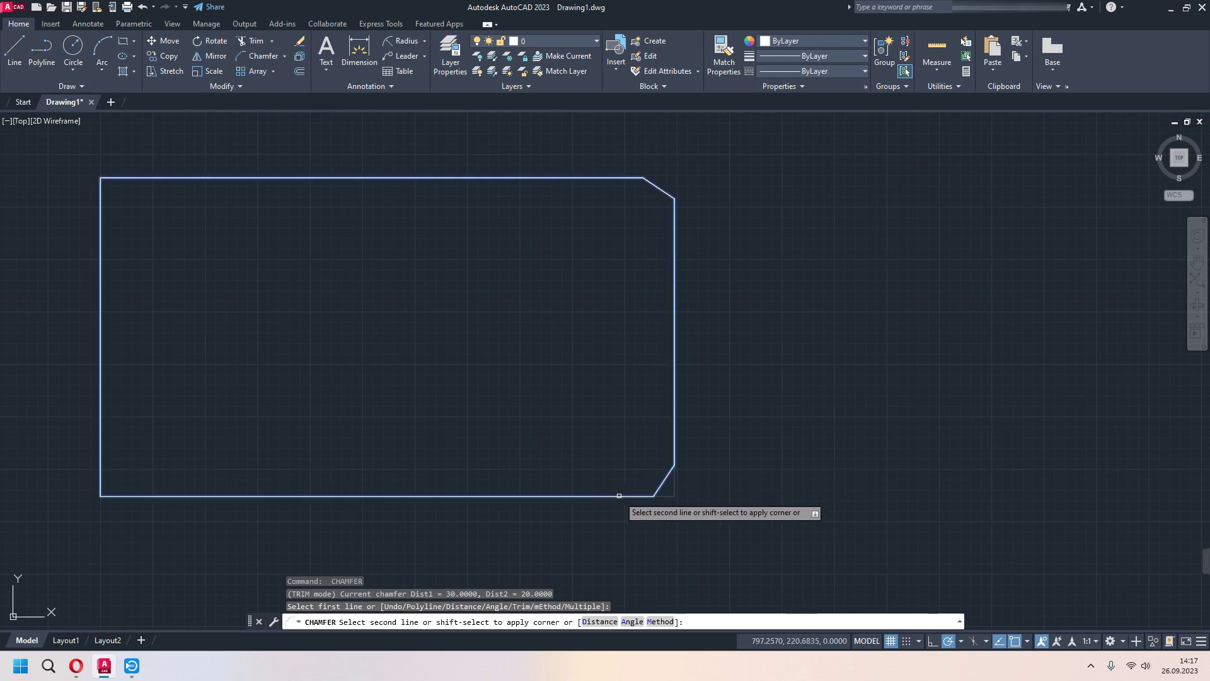
click(614, 496)
middle_drag(441, 469, 589, 454)
key(Return)
click(299, 485)
click(247, 441)
key(Return)
click(286, 162)
click(246, 202)
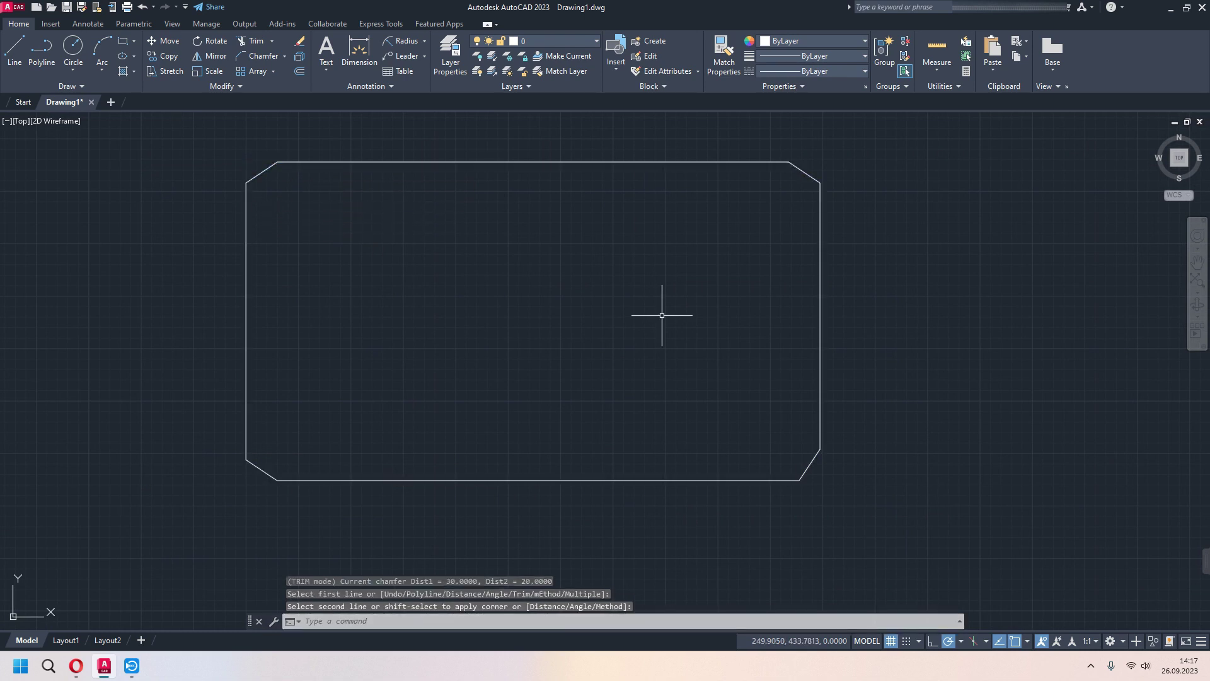
text(u)
key(Return)
key(Return)
key(Return)
key(Return)
key(Return)
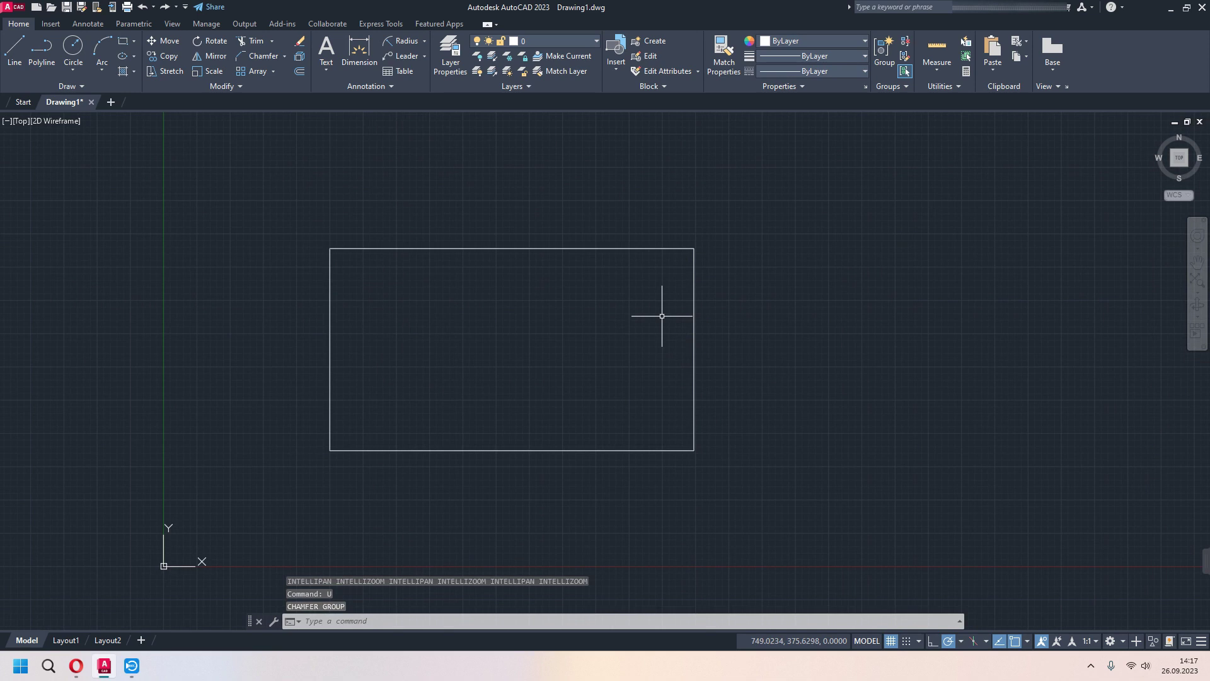
Rerun the chamfer command on the square-cornered rectangle, cancelling the distance prompt
middle_drag(611, 358, 637, 344)
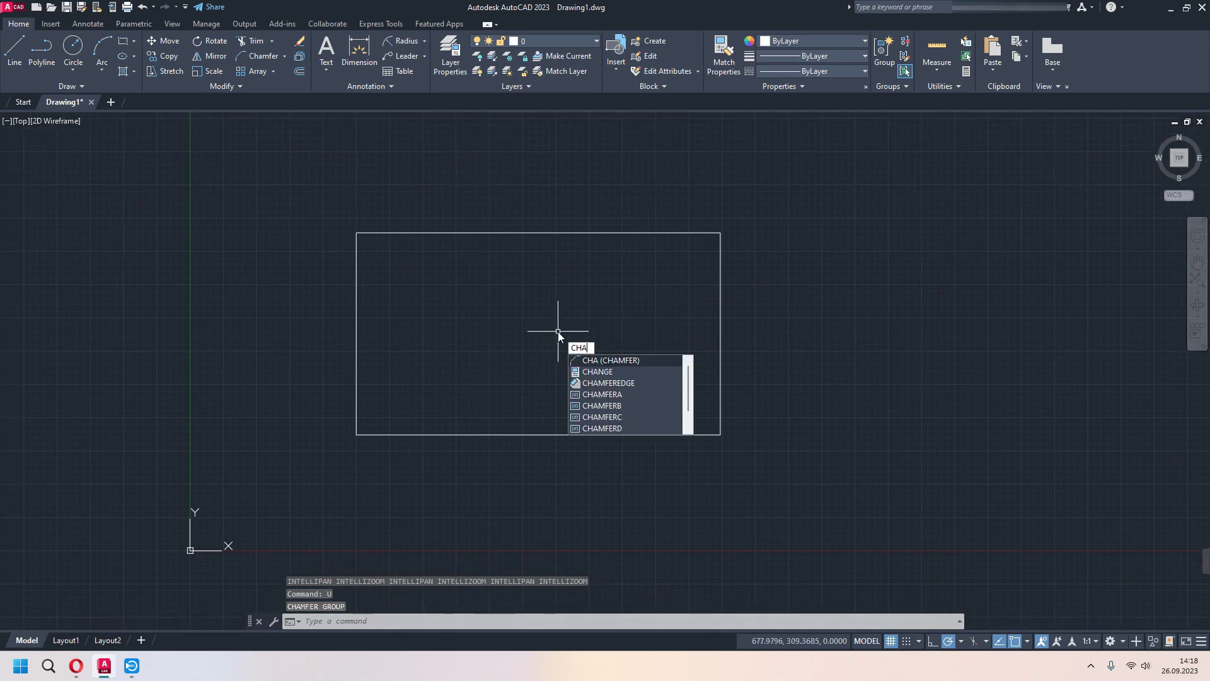
key(Return)
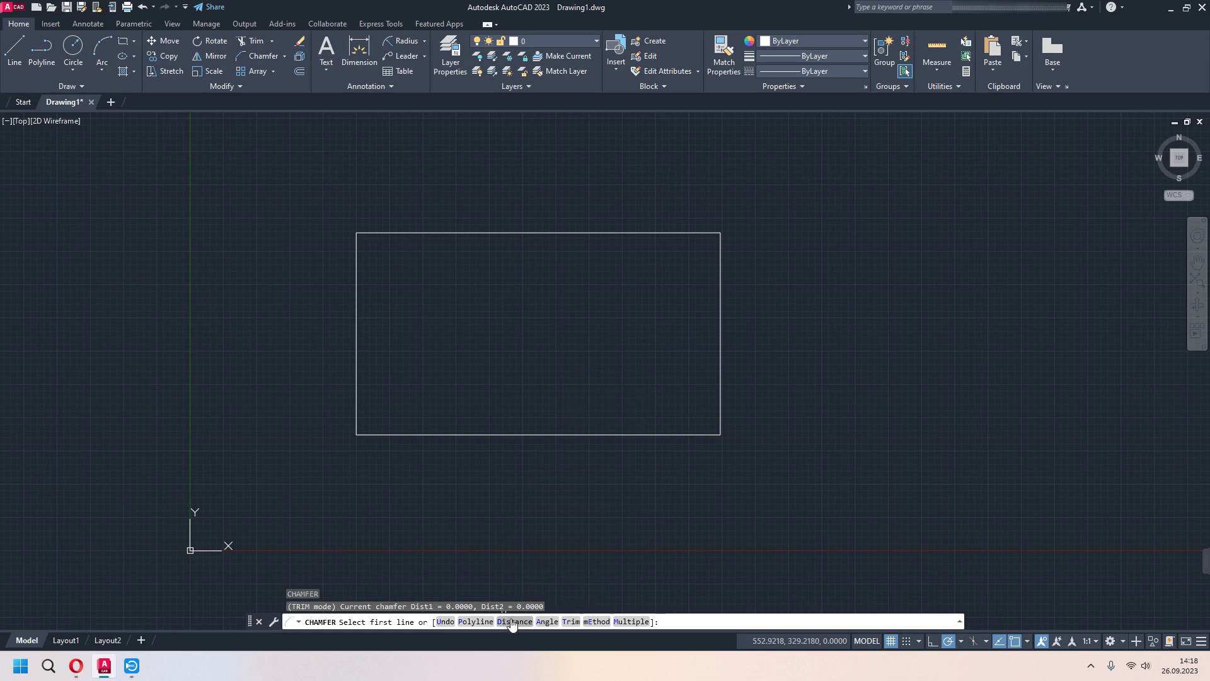
click(504, 621)
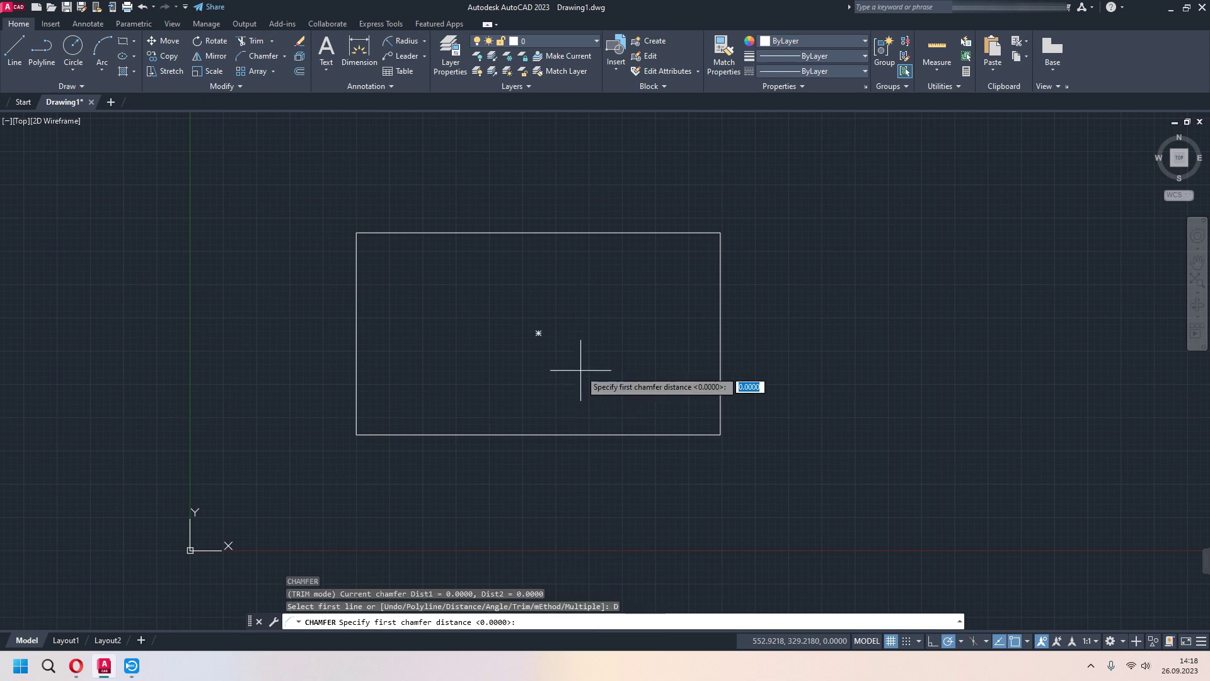
key(Escape)
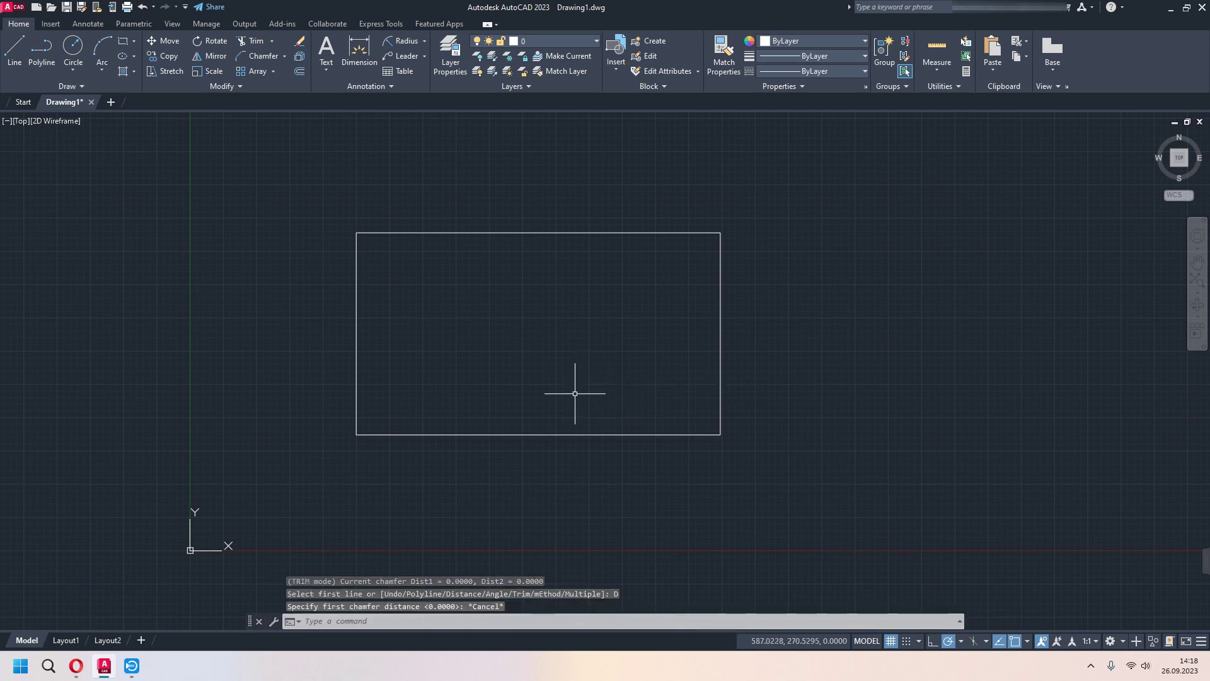
middle_drag(574, 394, 584, 401)
text(CHA)
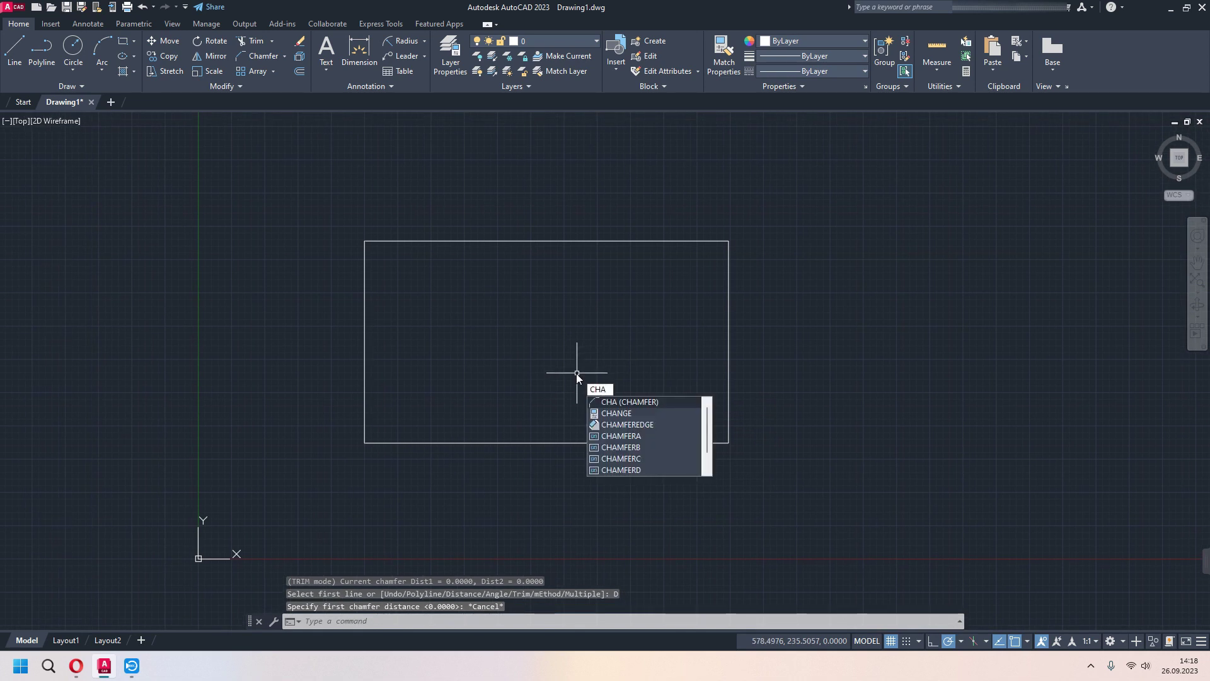
key(Return)
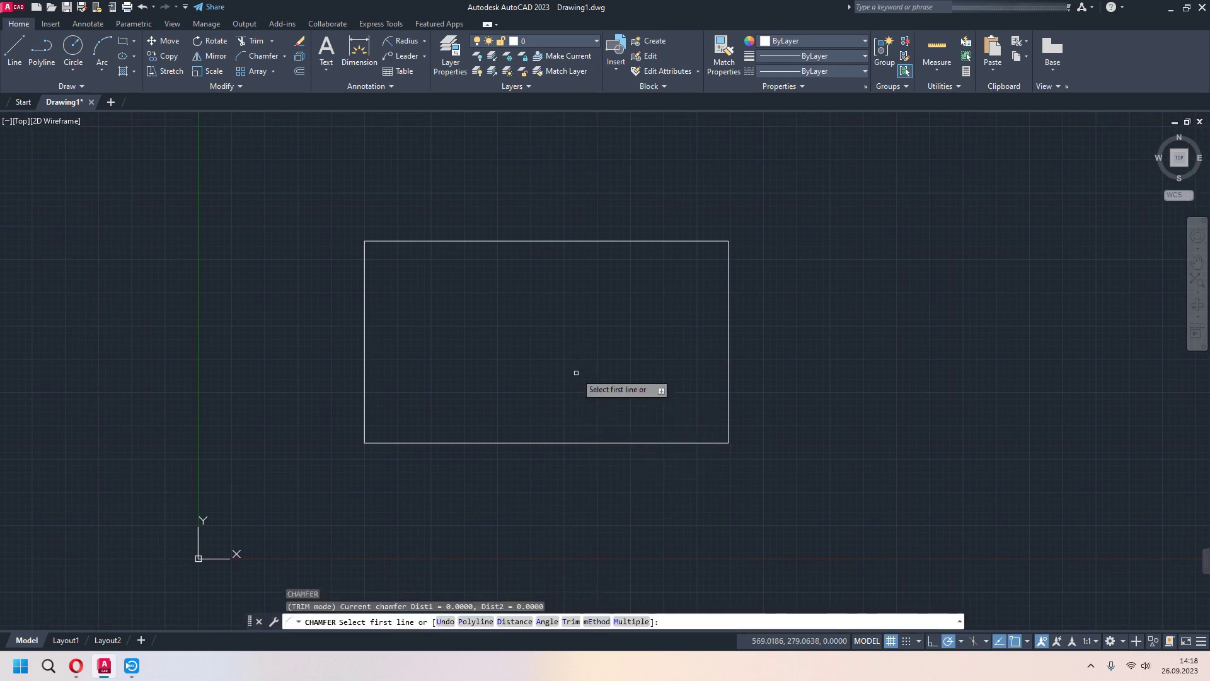
Set the chamfer by Angle method with length 30 and angle 50°
click(546, 622)
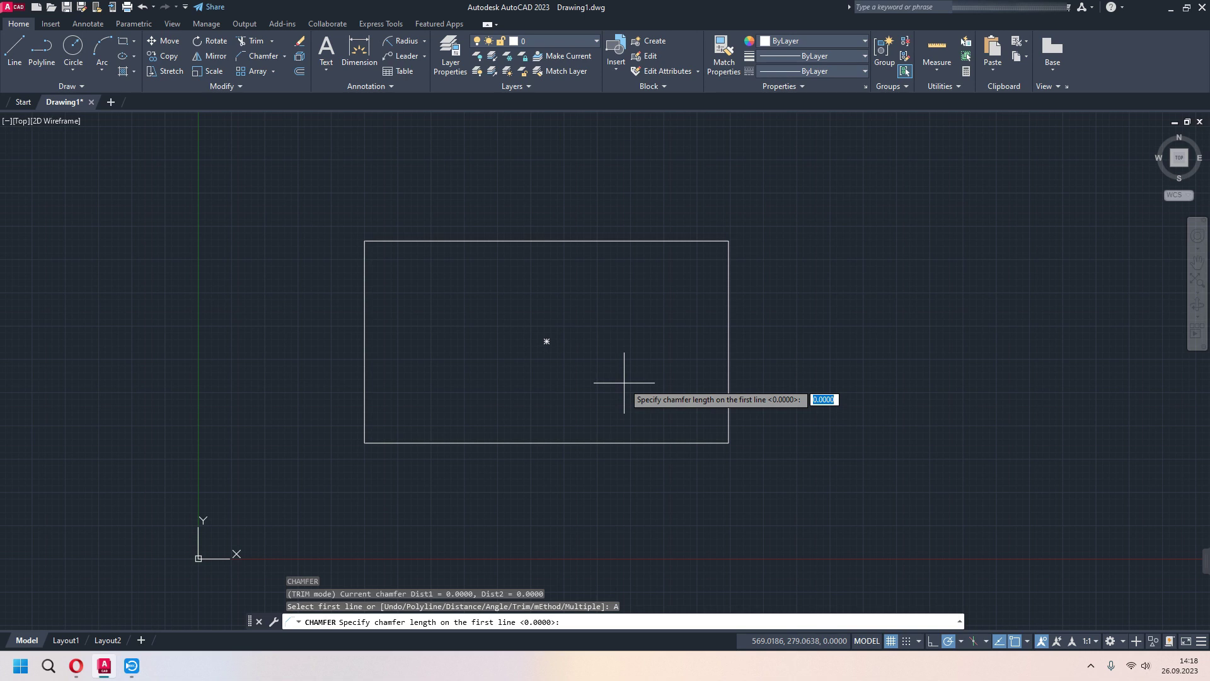
key(Return)
scroll(693, 277, up, 2)
scroll(709, 281, up, 2)
scroll(693, 296, down, 1)
scroll(618, 315, down, 1)
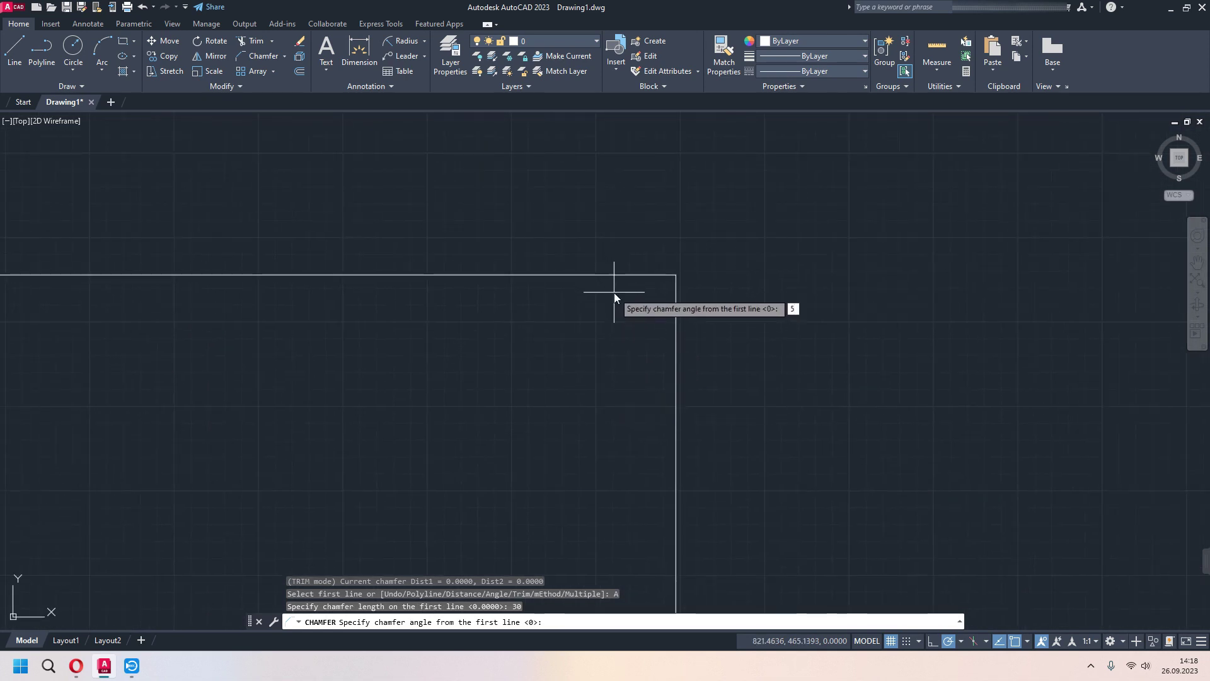
text(0)
key(Return)
Bevel the top-right corner by picking the horizontal line, then the vertical line
click(588, 274)
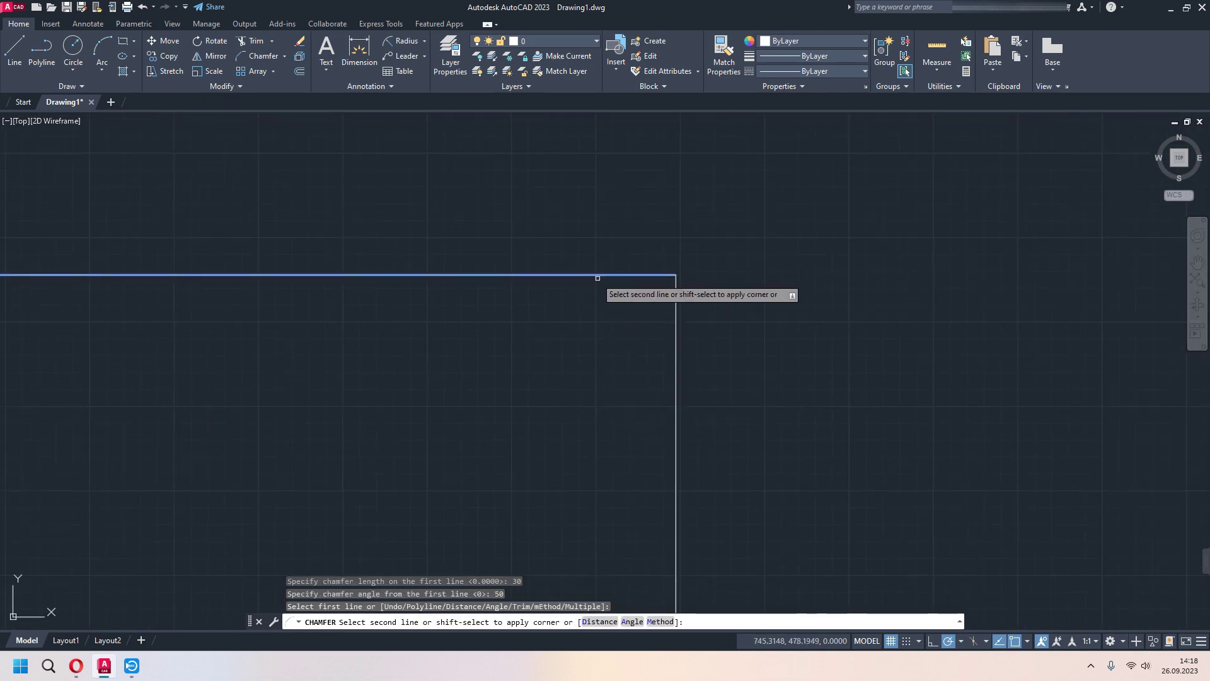
click(676, 352)
scroll(687, 298, up, 1)
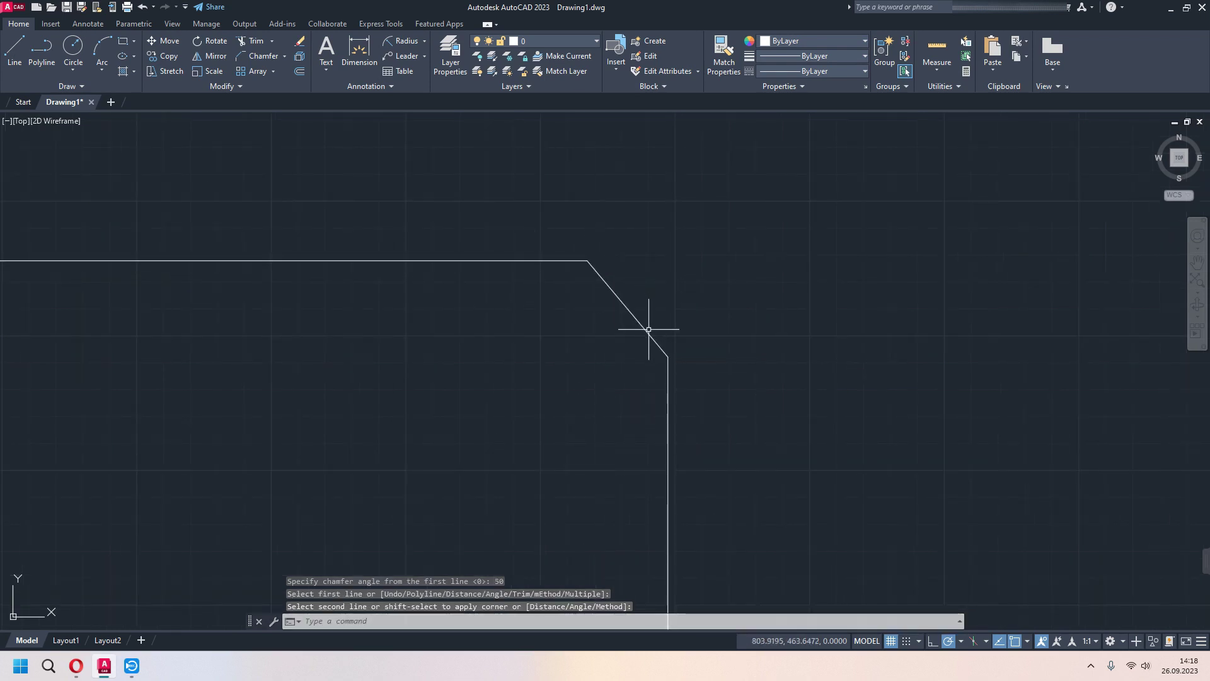
middle_drag(709, 381, 737, 396)
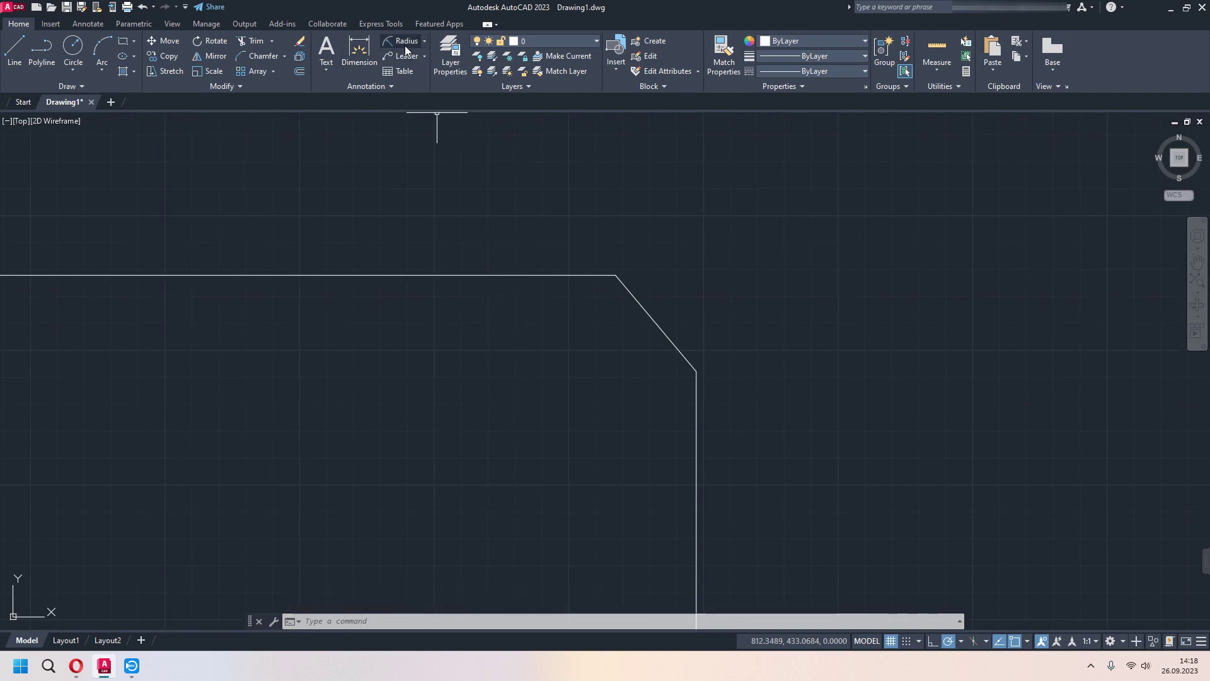
Add a 50° angular dimension between the top edge and chamfer line, then delete it
click(424, 42)
click(406, 111)
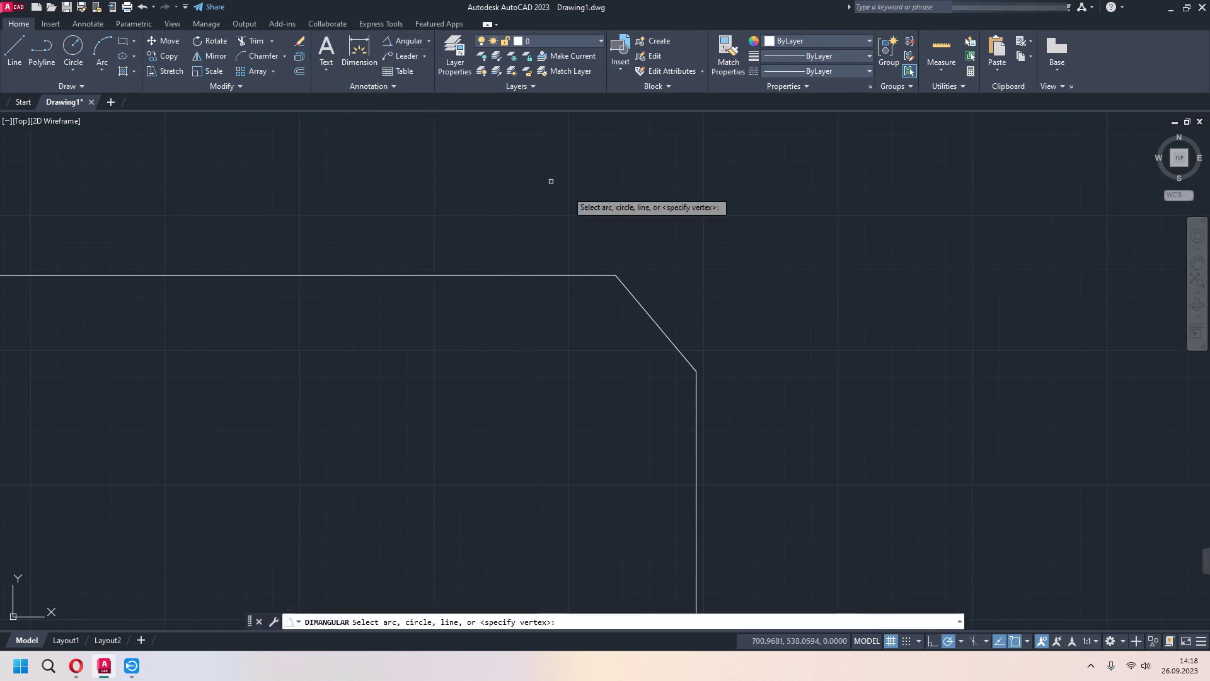
click(598, 275)
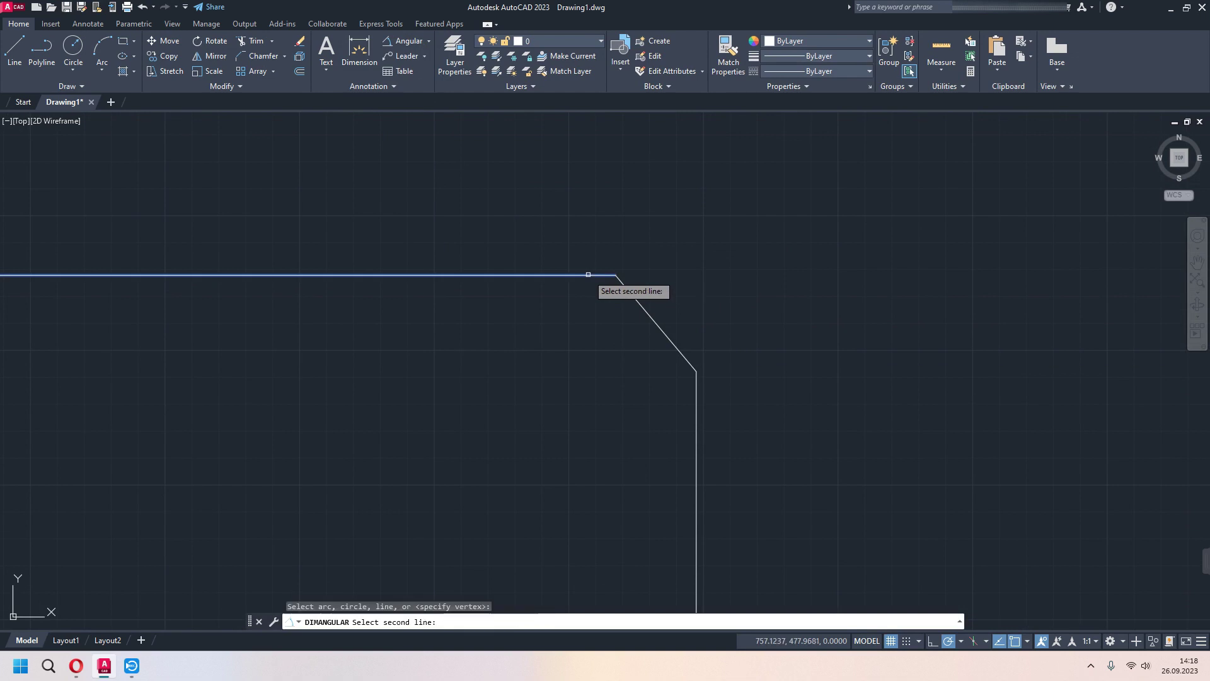
click(641, 300)
click(709, 312)
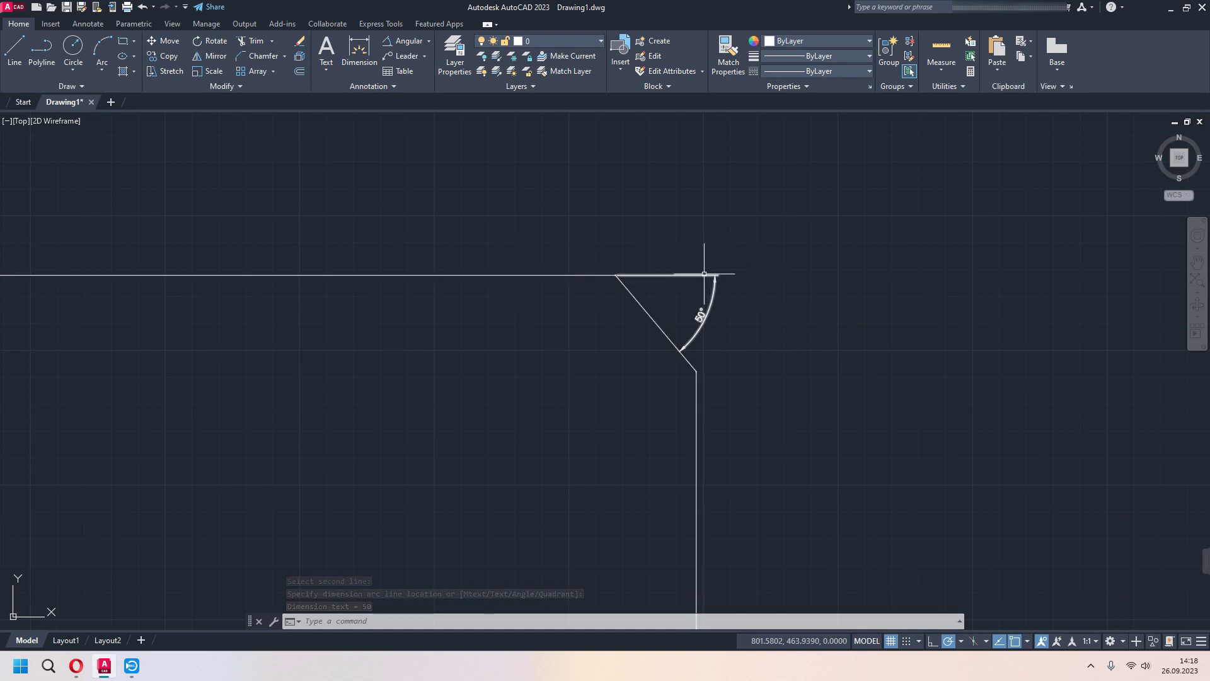
click(701, 317)
key(Delete)
Undo back to the plain rectangle and start the chamfer command with CH
text(u)
key(Return)
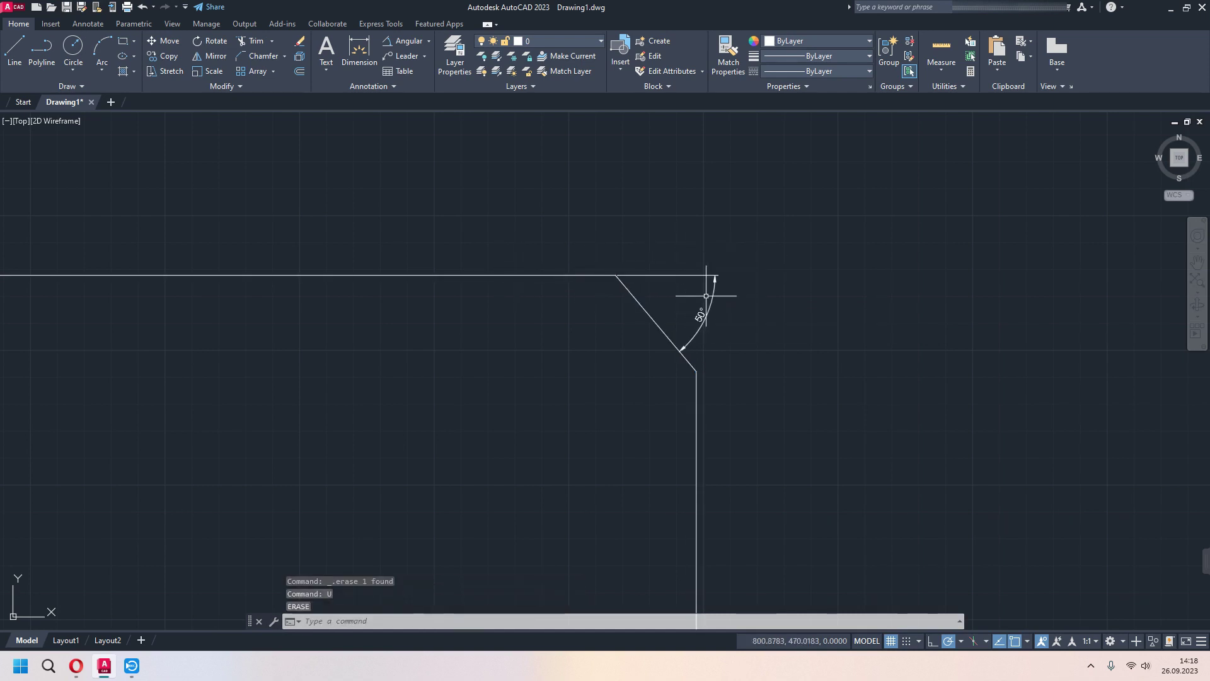
key(Return)
key(Return)
text(cha)
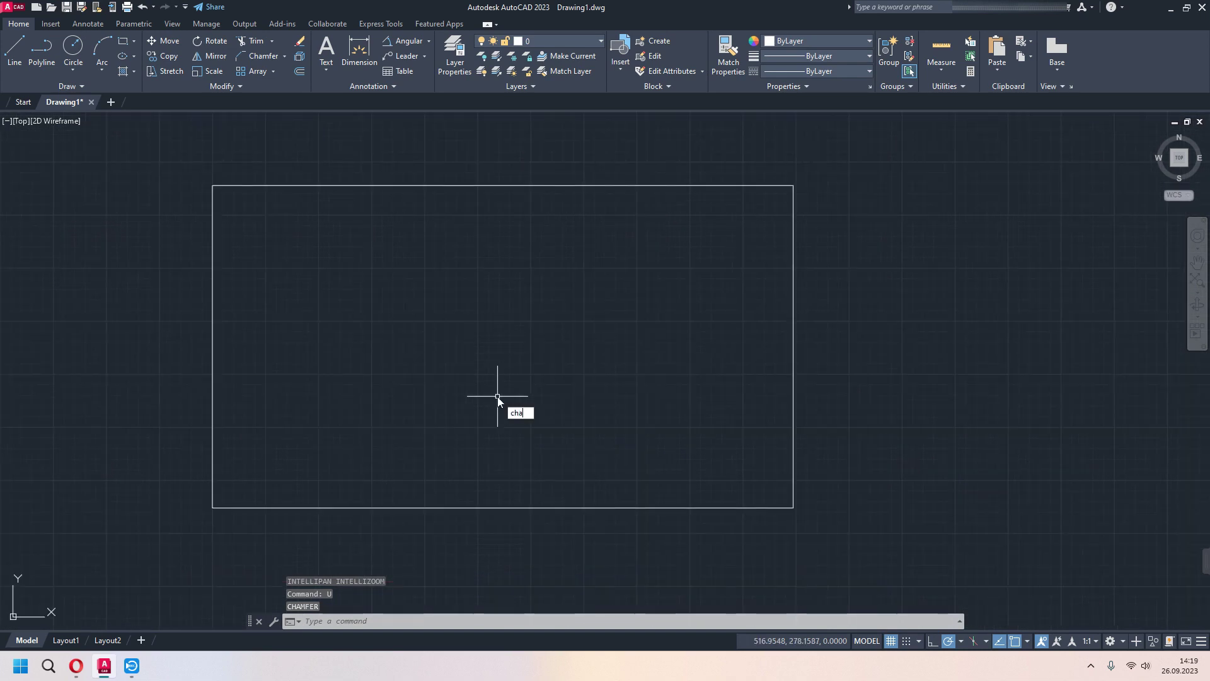
key(Return)
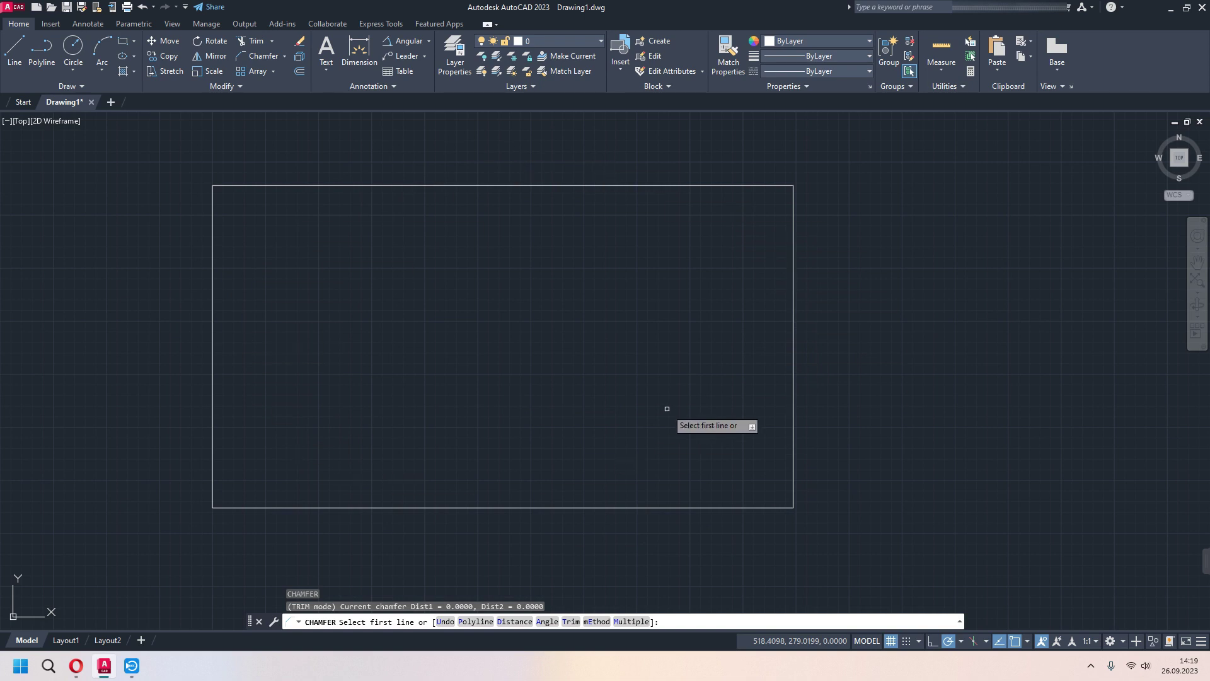
Chamfer all four rectangle corners at once using Polyline with distances 50 and 50
click(476, 623)
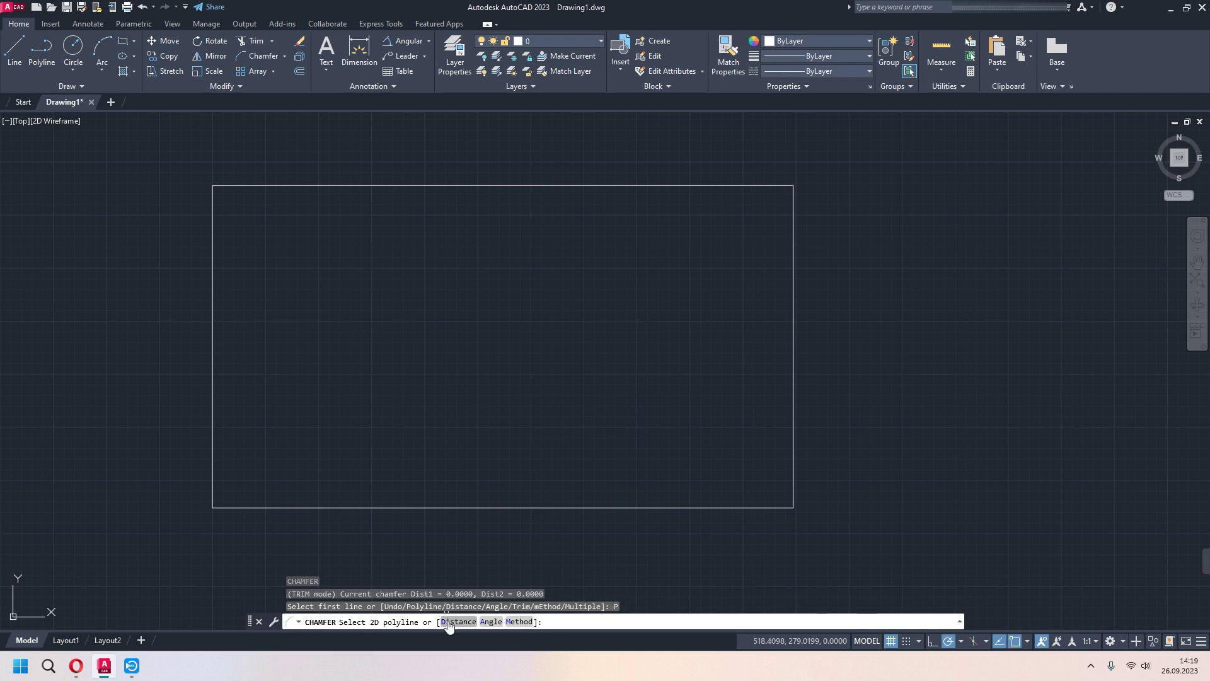
click(458, 622)
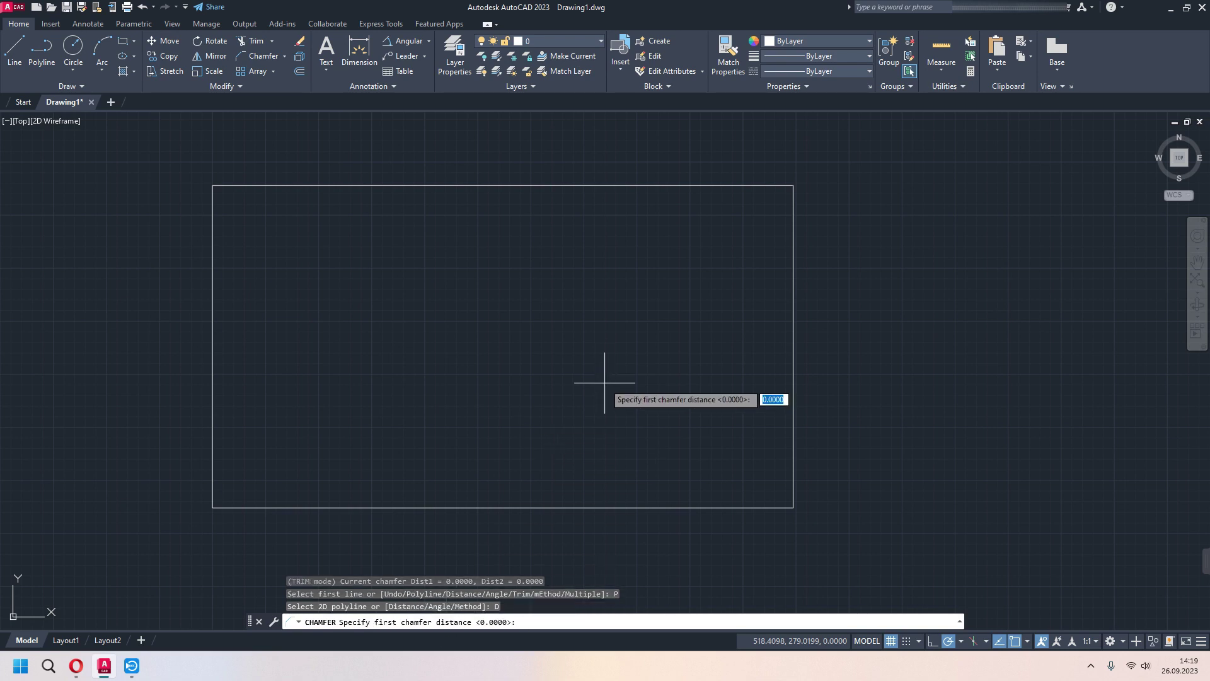
text(0)
key(Return)
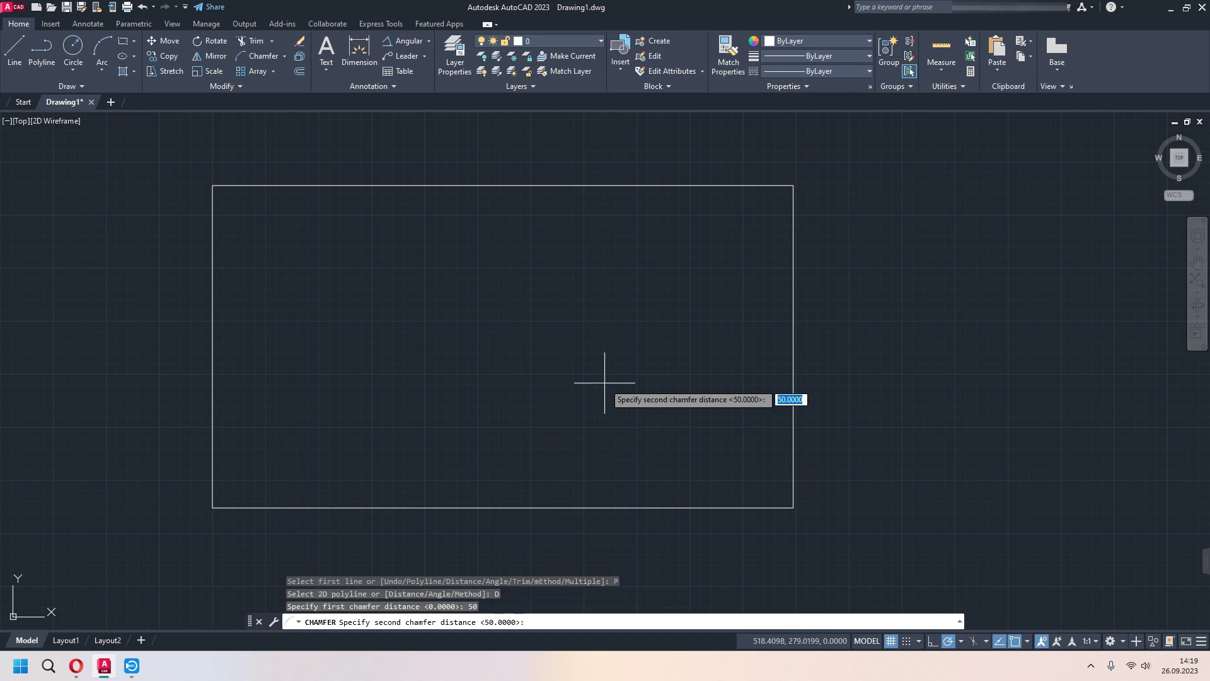
key(Return)
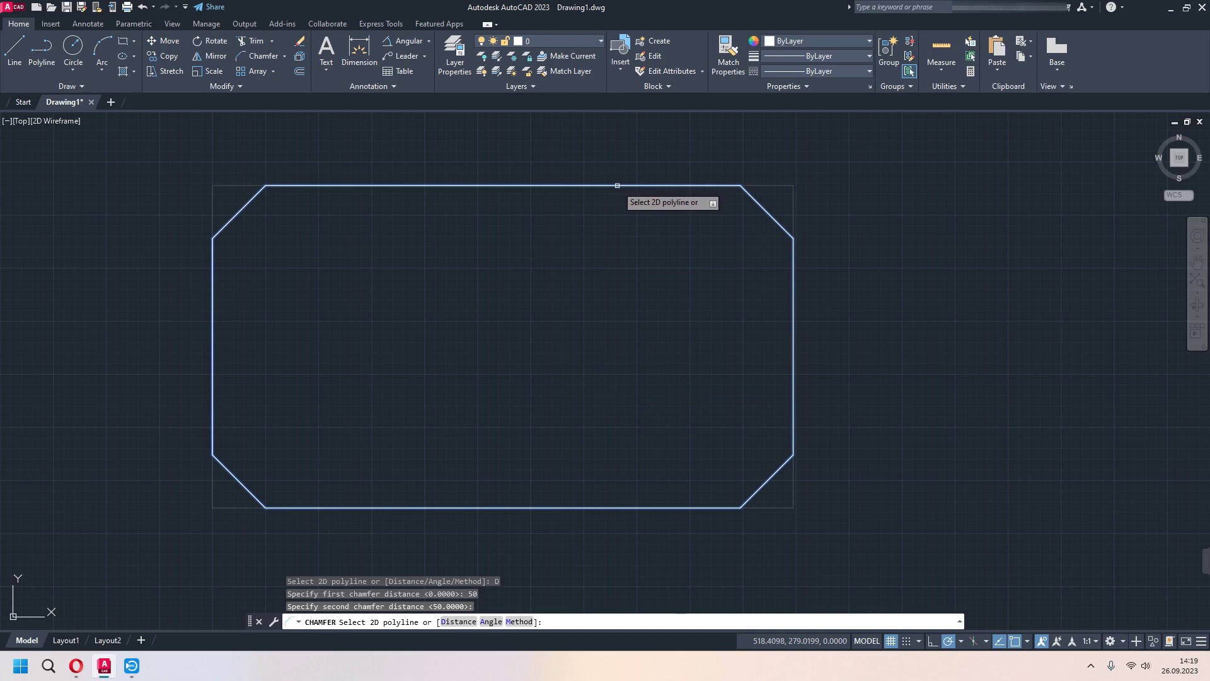
click(617, 185)
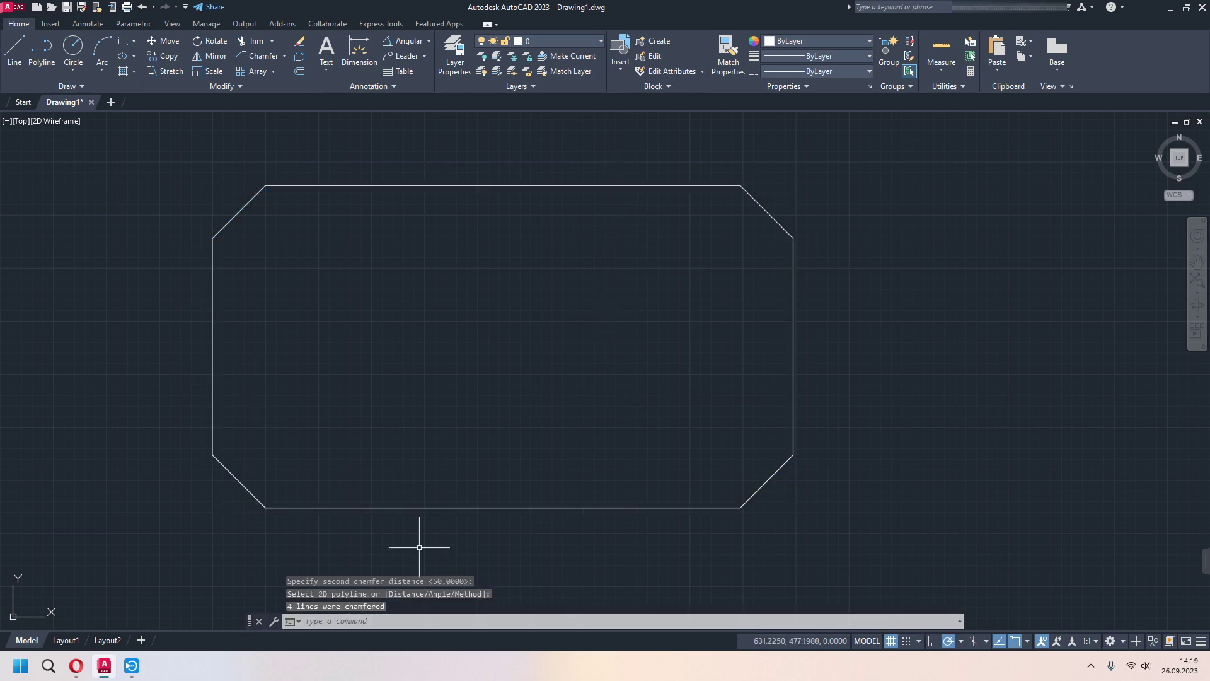
Undo the four chamfers and restart Chamfer with Trim mode set to Trim
text(u)
key(Return)
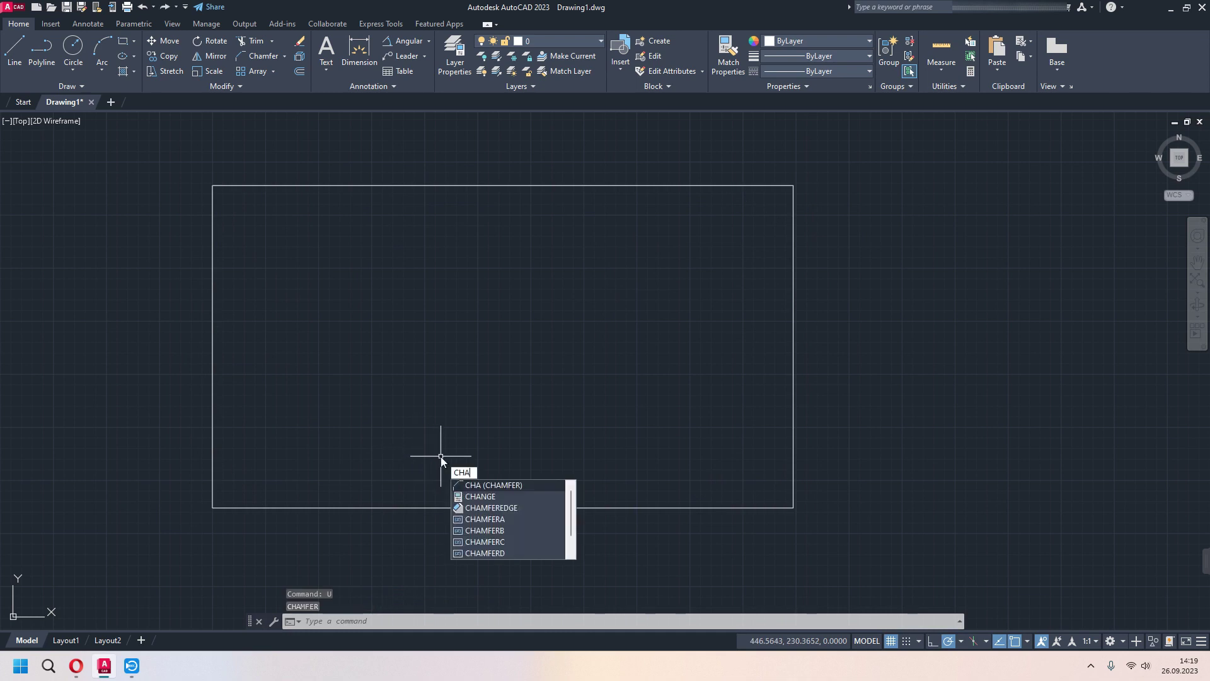
key(Return)
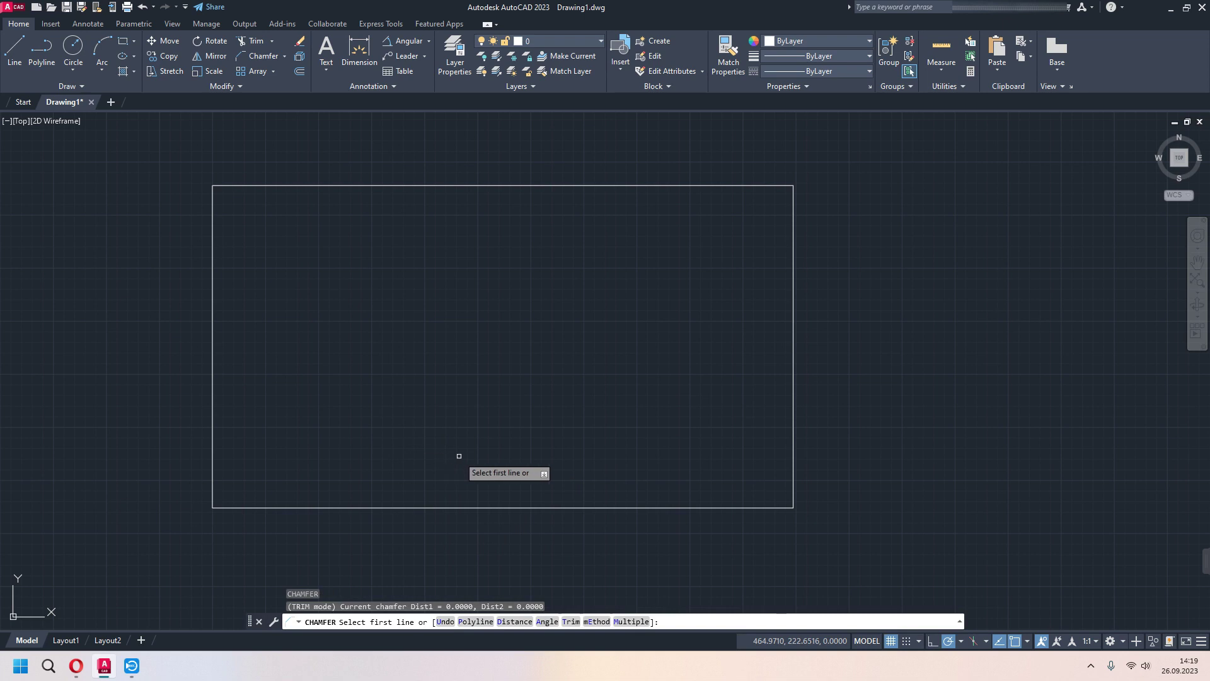
click(570, 621)
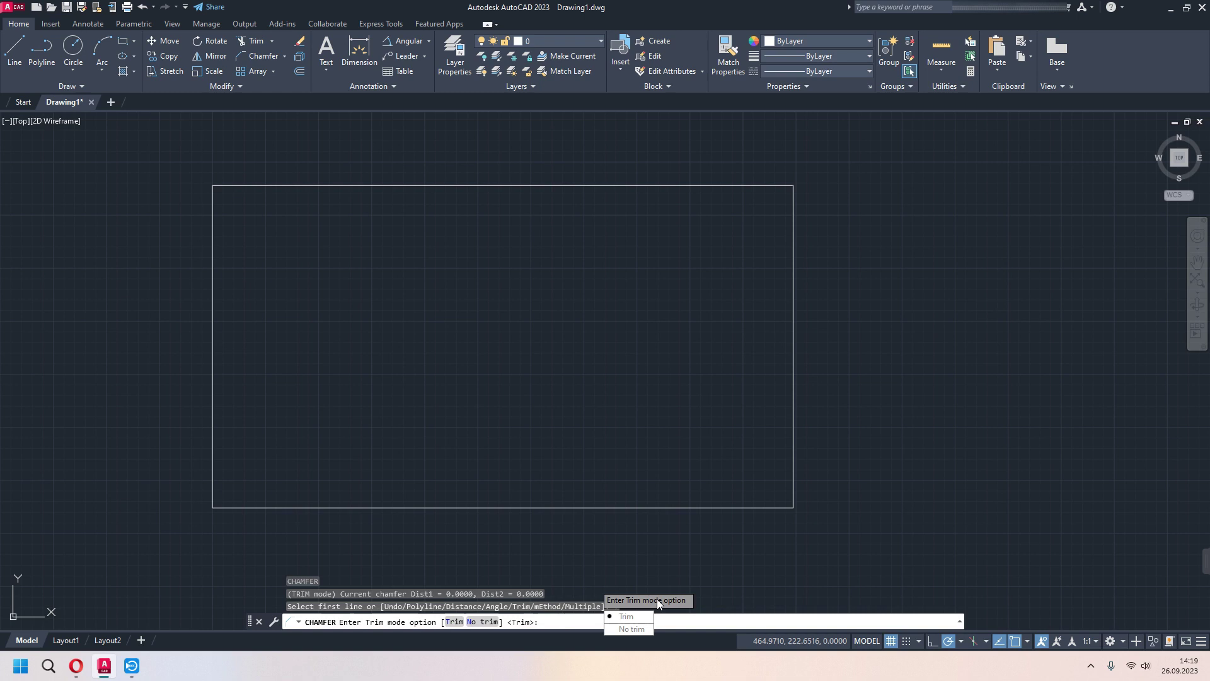
click(627, 617)
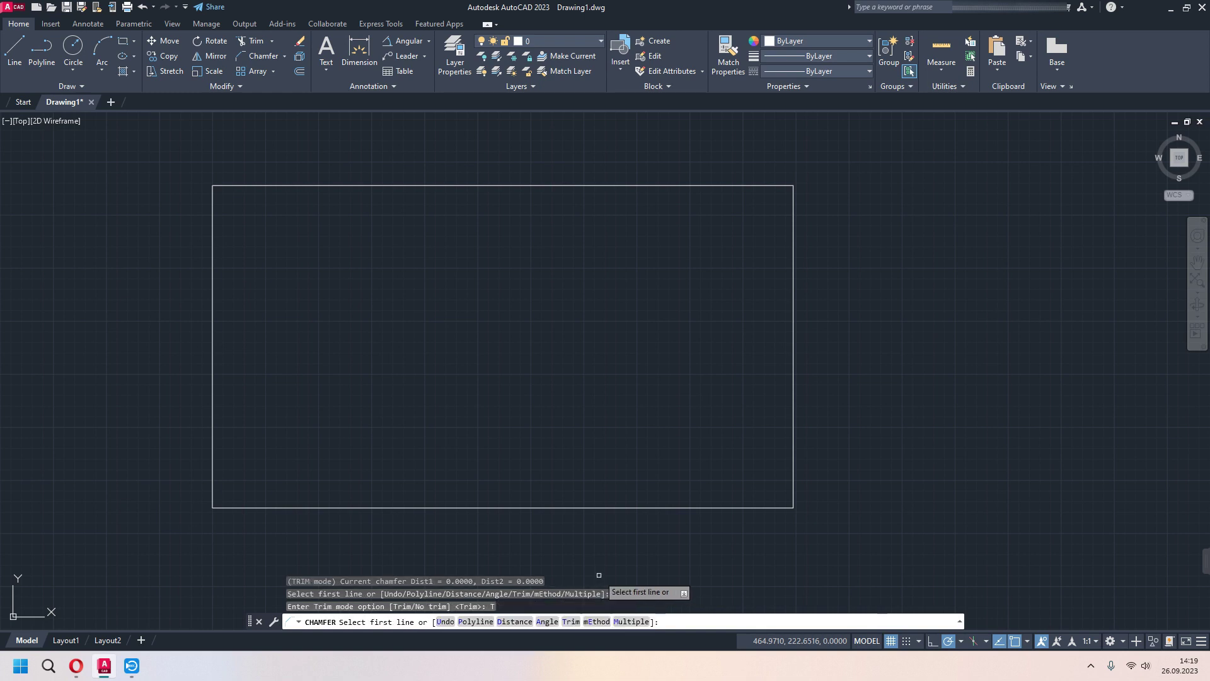
Bevel the top-right corner with distances 50 and 60 using the top and right edges
click(523, 622)
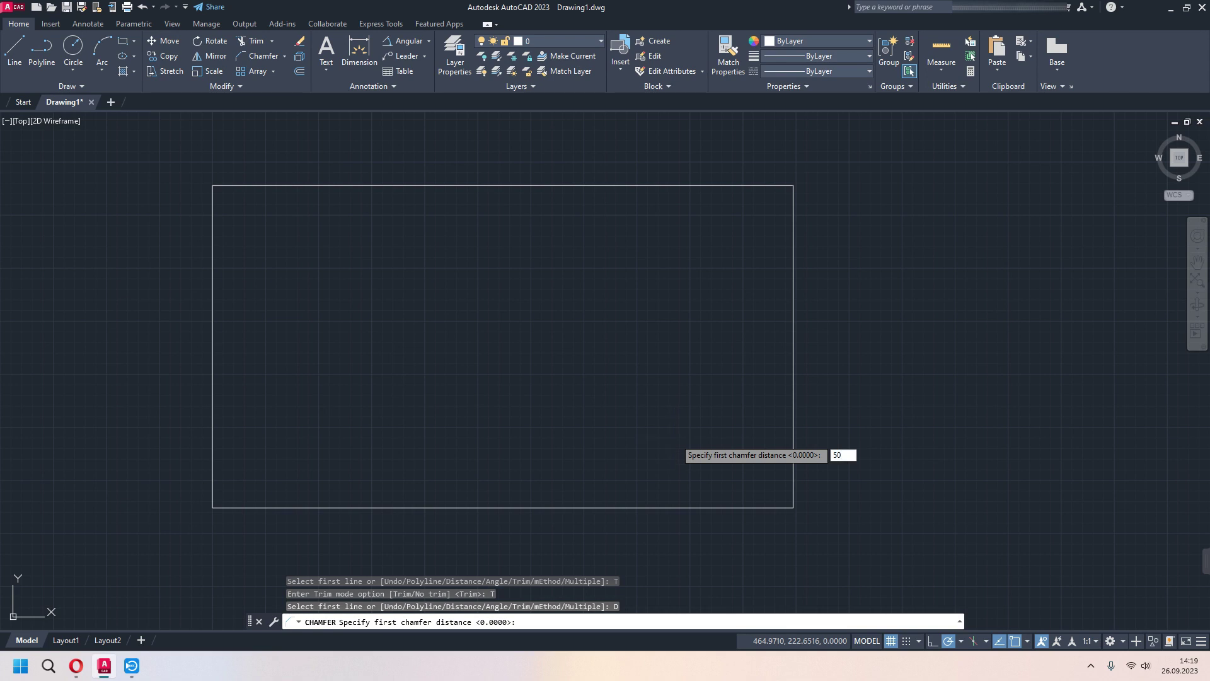
key(Return)
text(60)
key(Return)
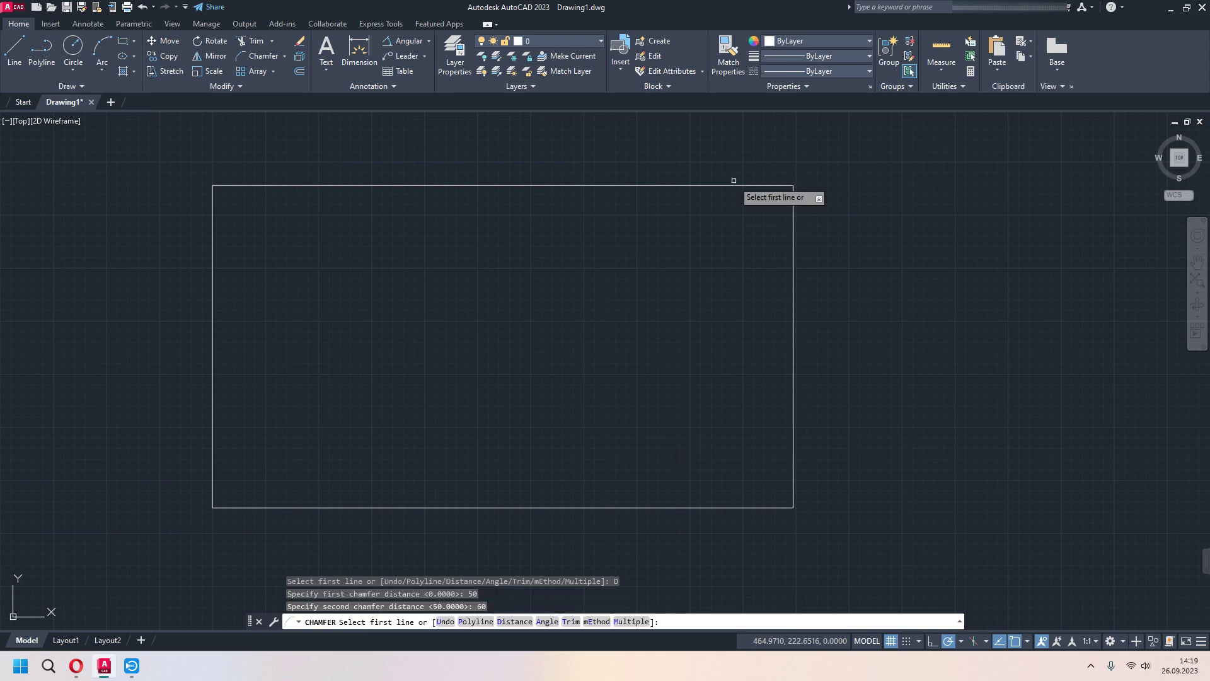
click(733, 184)
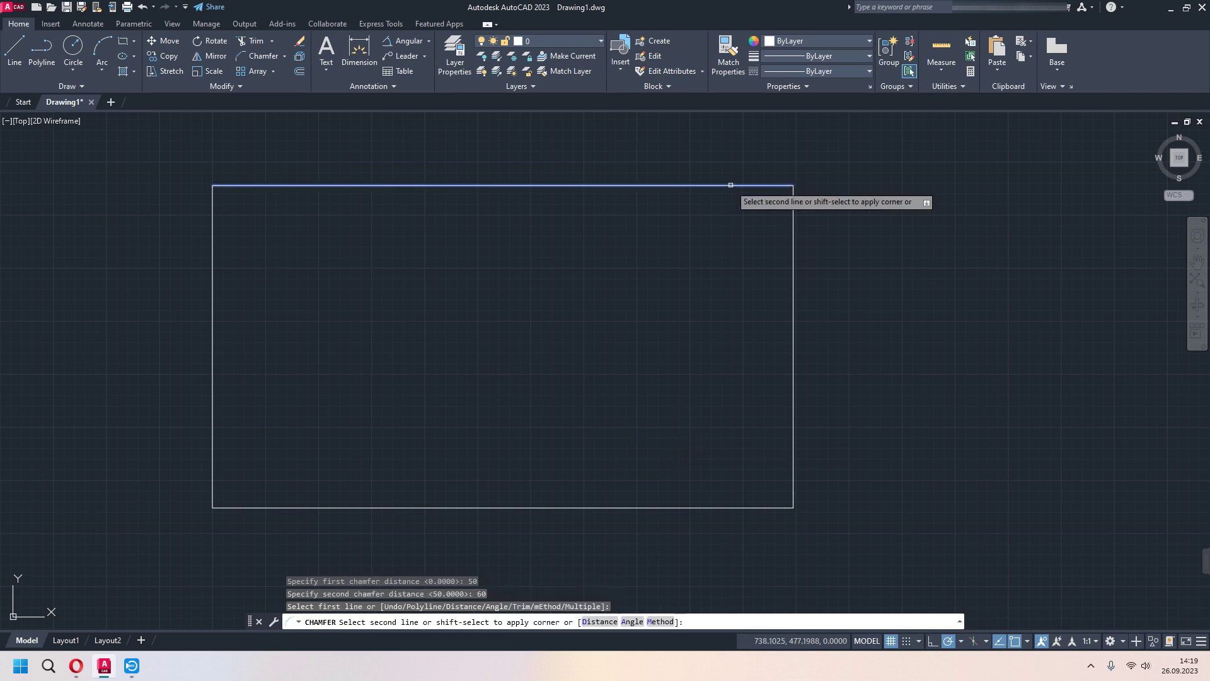
click(792, 247)
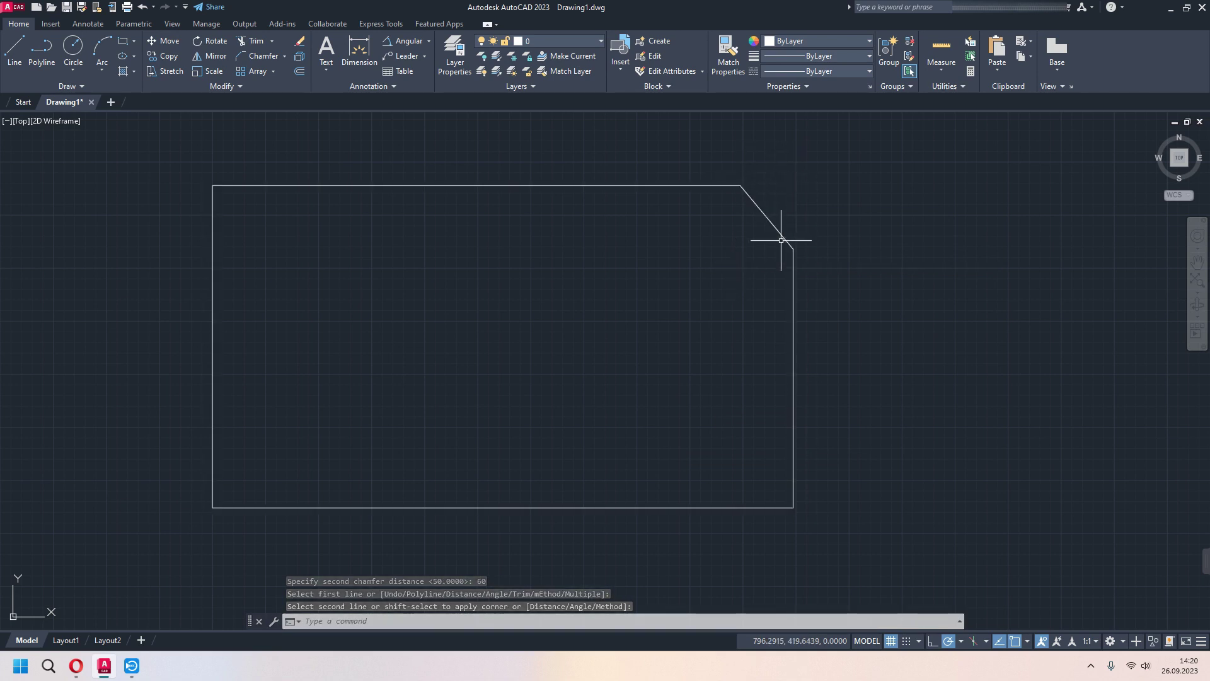
Undo the trimmed chamfer and restart Chamfer with Trim mode set to No trim
key(ctrl+z)
text(ch)
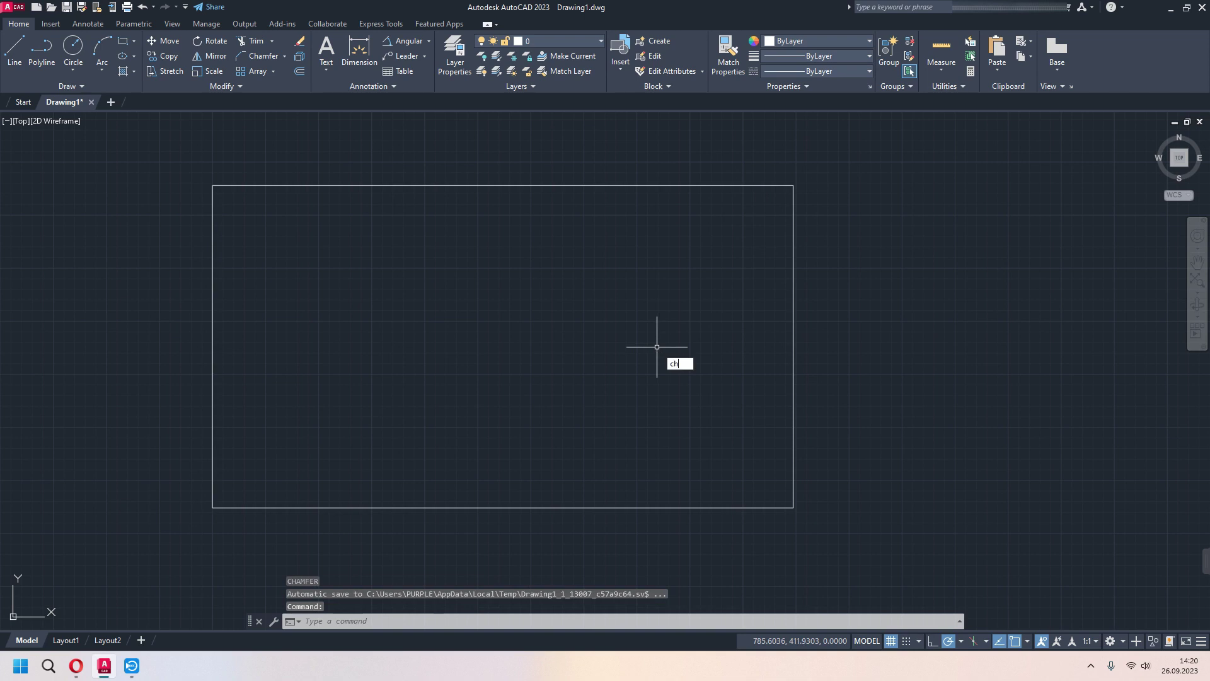
key(Return)
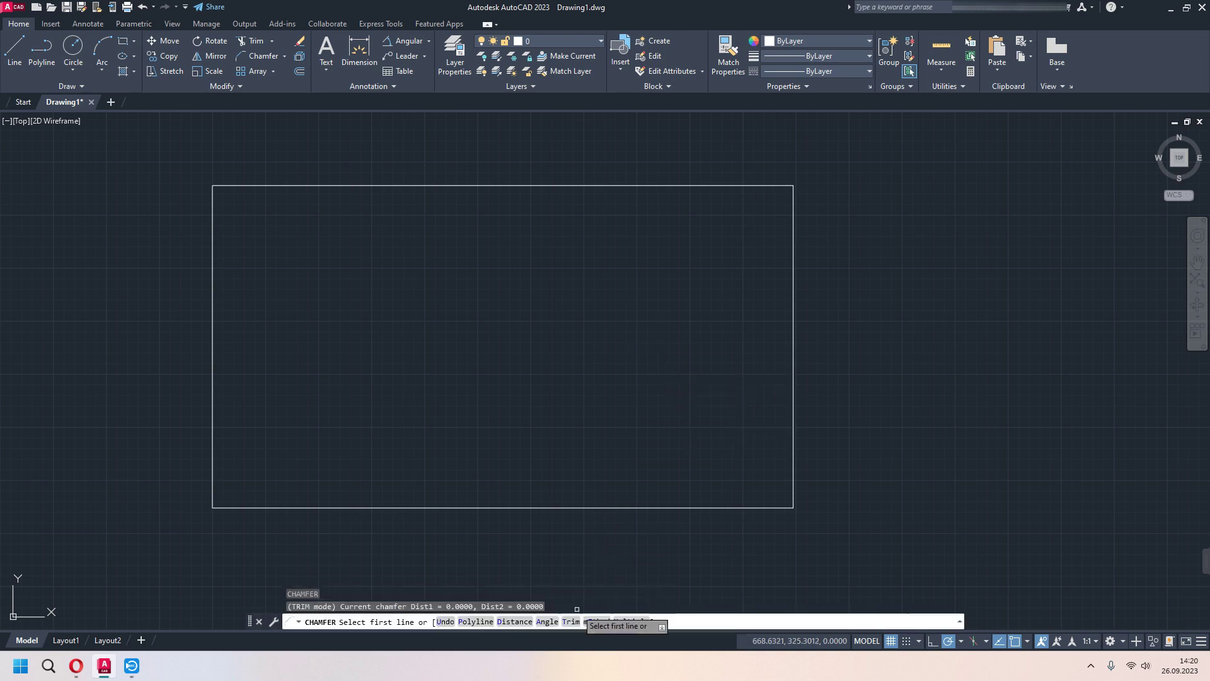
click(575, 622)
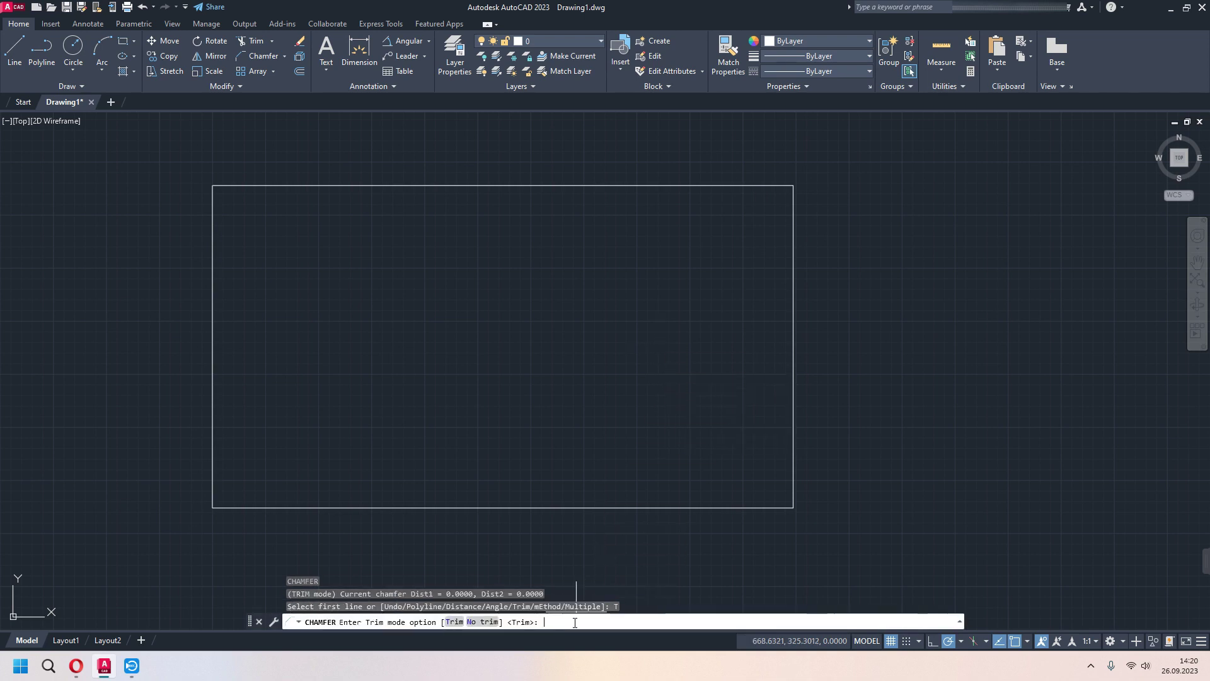
click(482, 622)
Add an untrimmed 50 by 60 chamfer line at the top-right corner and inspect the rectangle
click(514, 622)
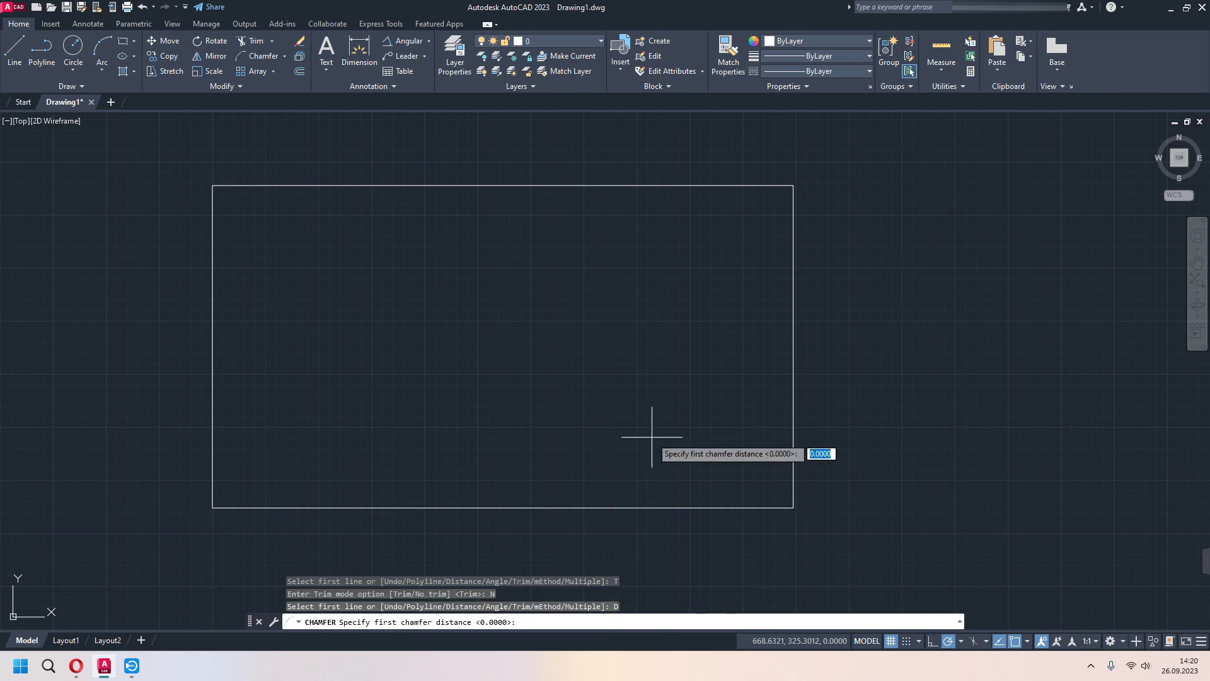
text(50)
key(Return)
text(60)
key(Return)
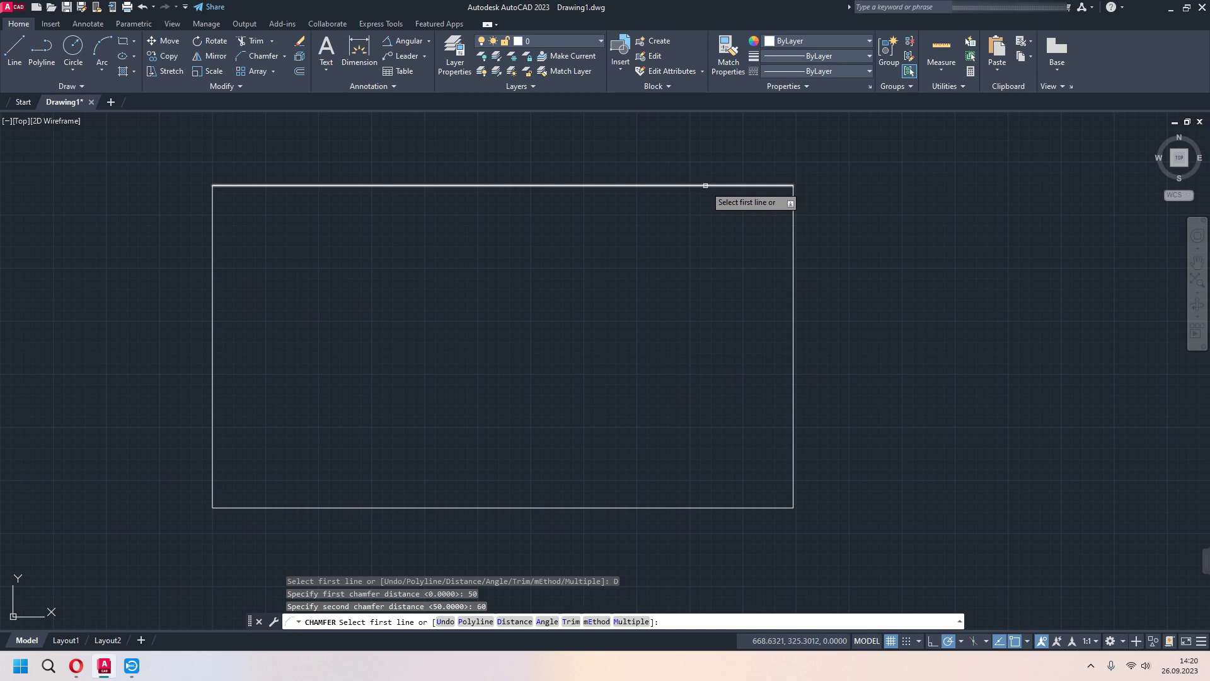
click(702, 185)
click(794, 248)
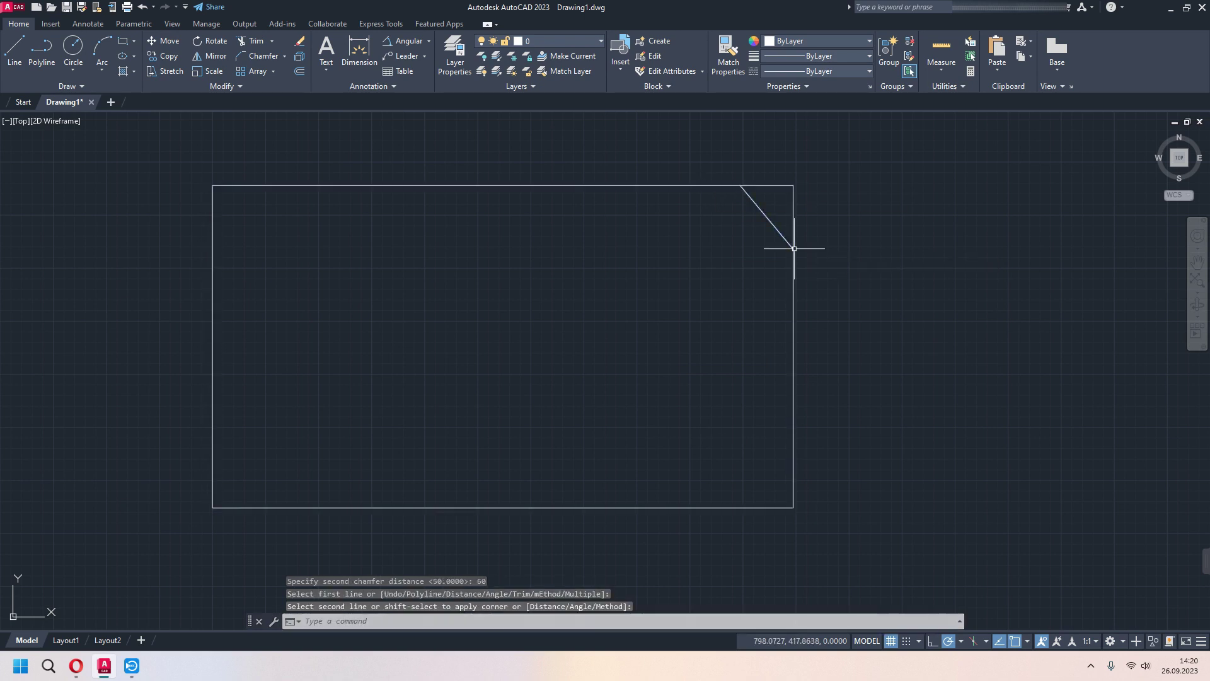
scroll(781, 285, up, 2)
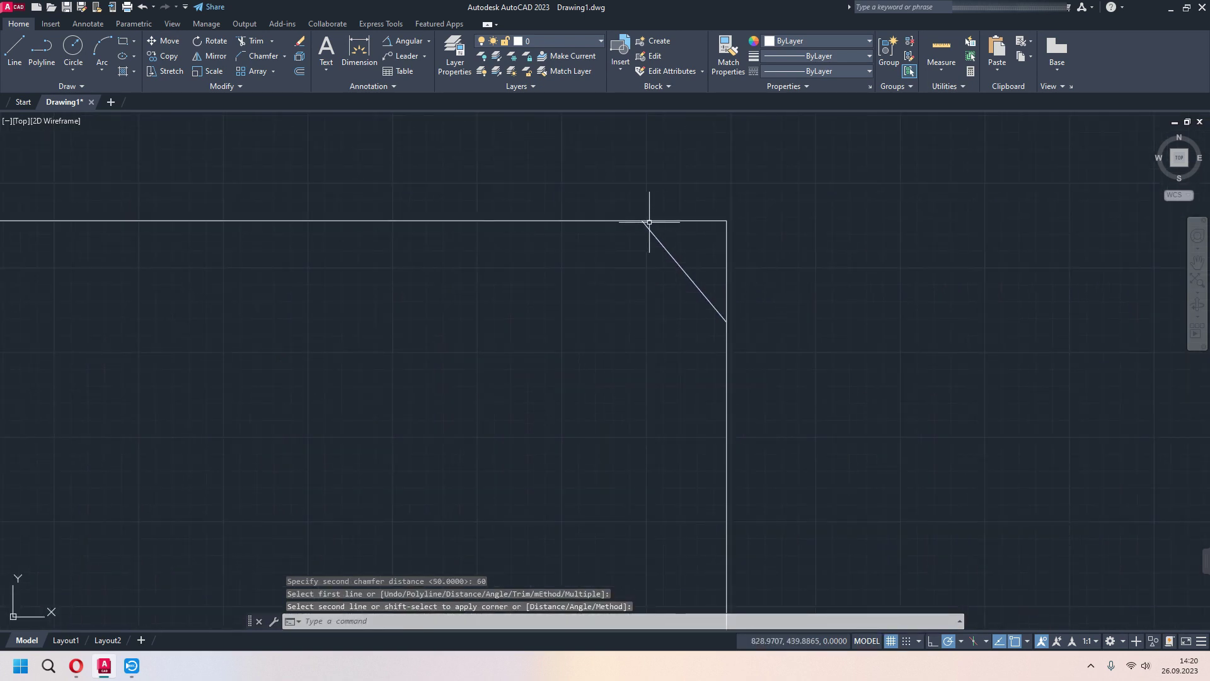
click(682, 220)
key(Escape)
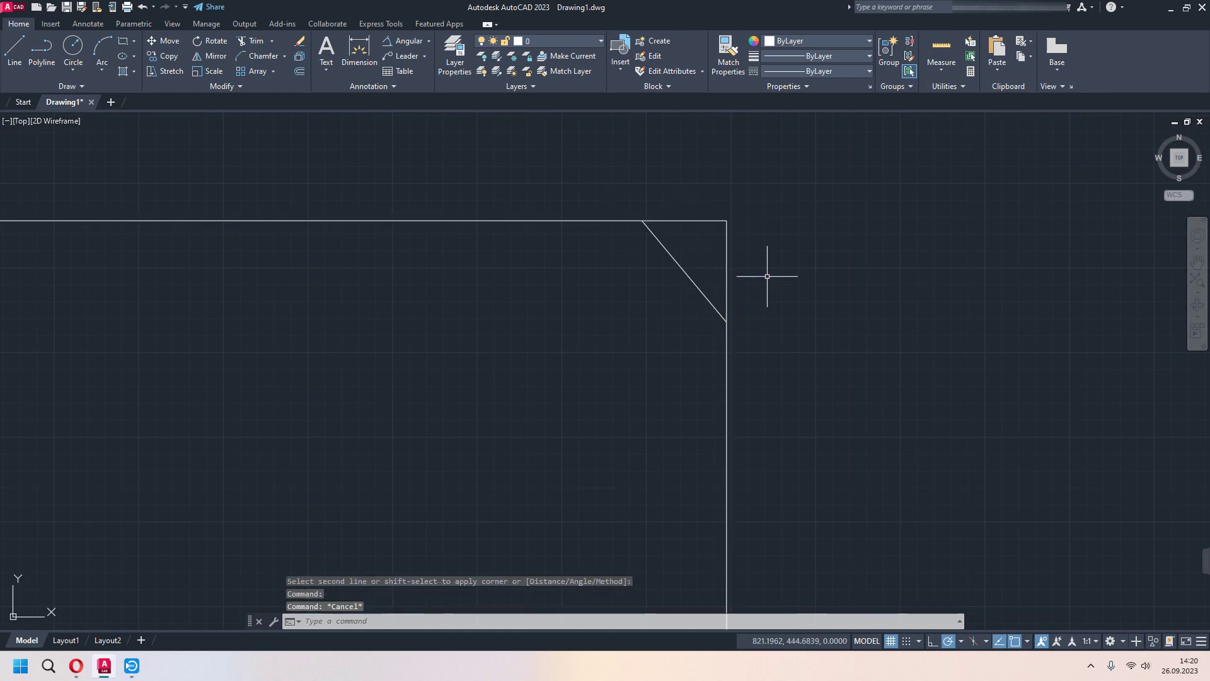
Zoom out and delete the rectangle and its chamfer line with a selection window
middle_drag(788, 356, 834, 351)
scroll(738, 341, down, 2)
middle_drag(742, 353, 735, 322)
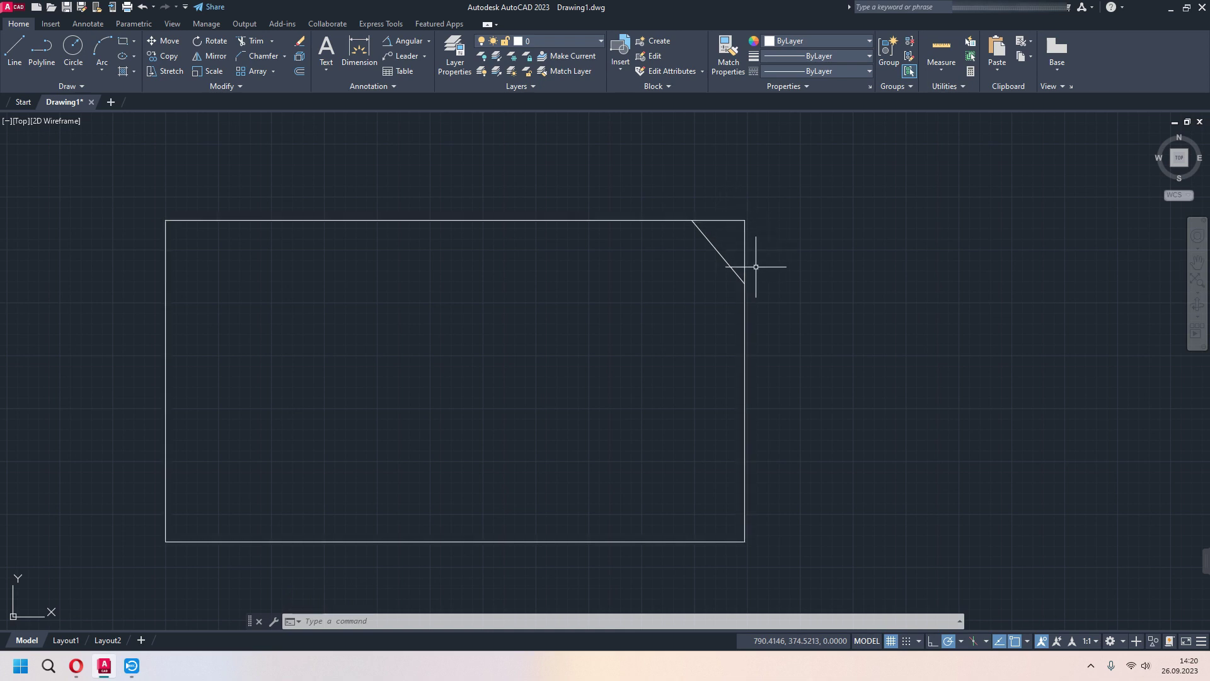
click(669, 319)
click(114, 485)
key(Delete)
mouse_move(183, 426)
middle_down()
mouse_move(452, 354)
mouse_move(335, 383)
middle_up()
Draw an L shape: a vertical line down to a corner and a horizontal line rightward
click(14, 50)
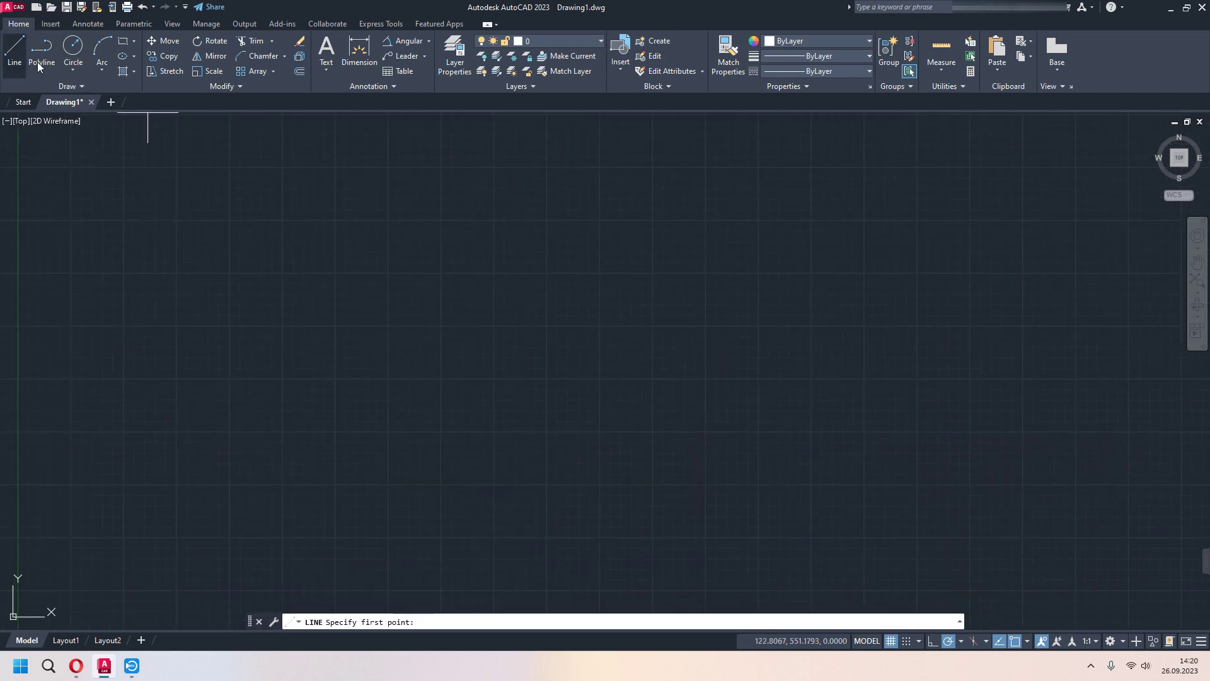
click(298, 284)
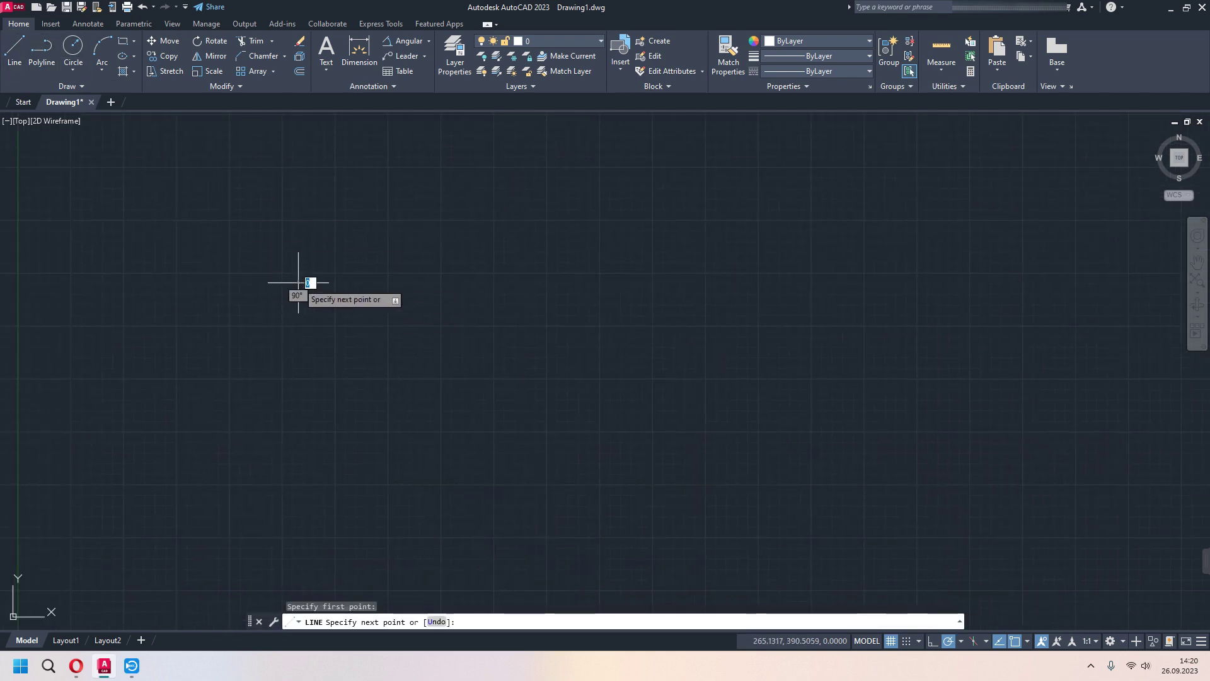
click(298, 463)
click(578, 464)
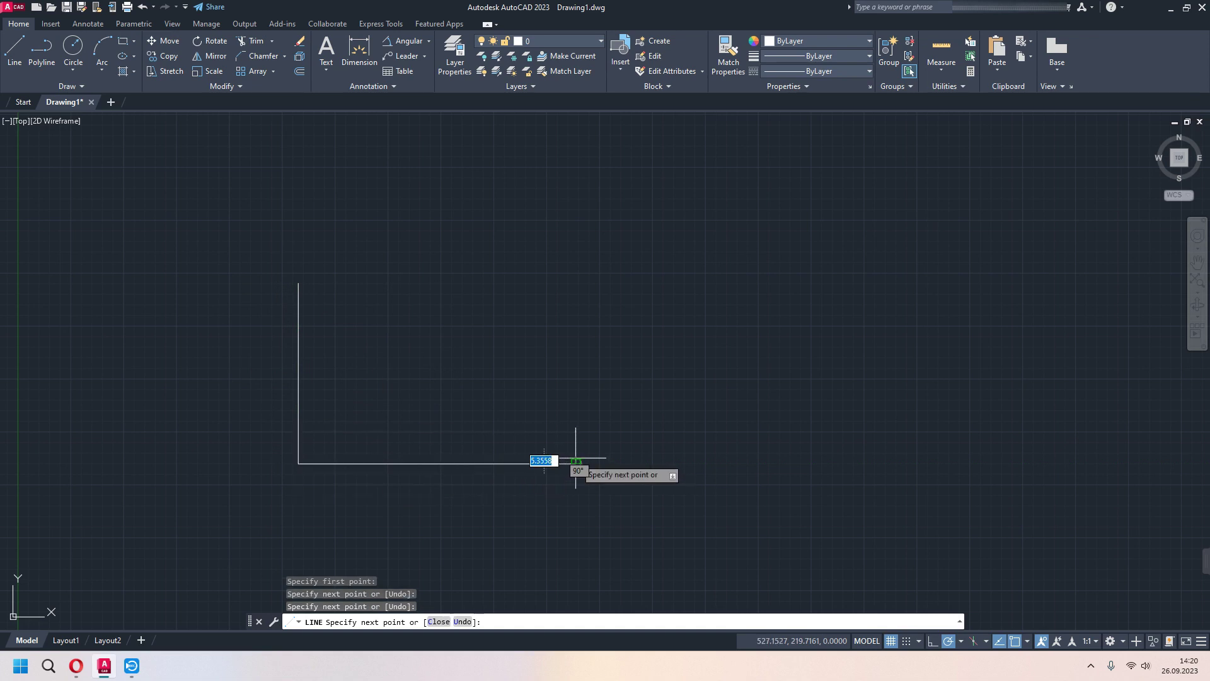
key(Escape)
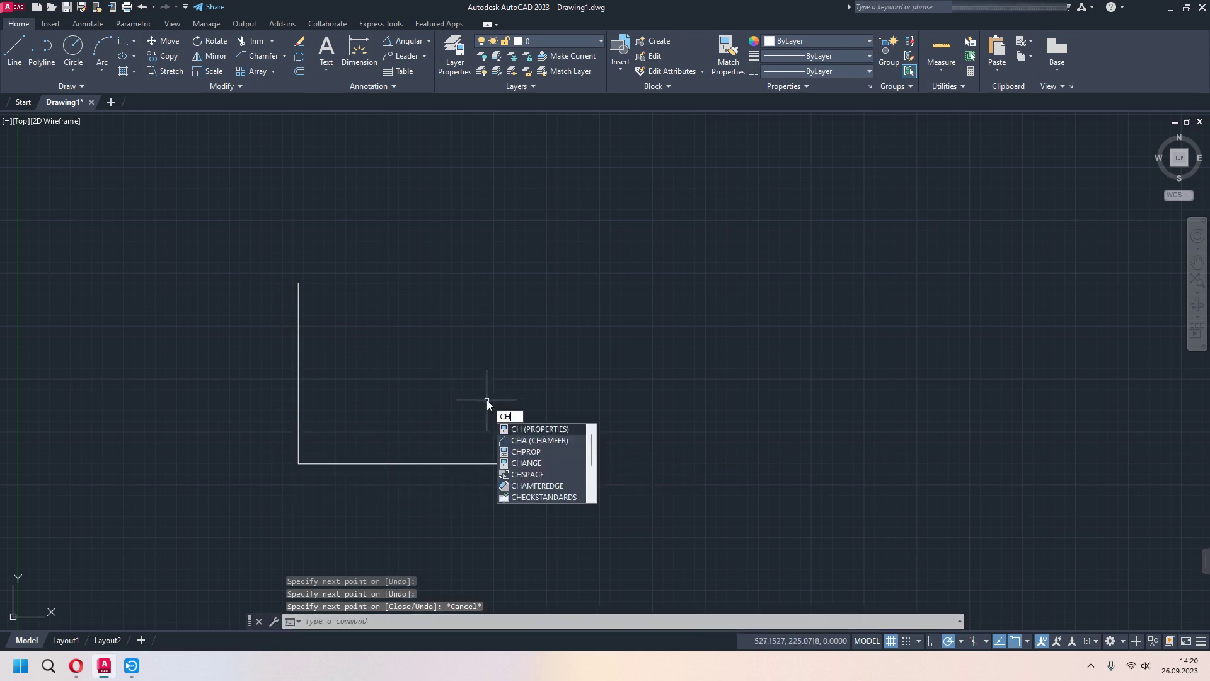
Chamfer the L corner with distances 100 and 50, picking the vertical then horizontal line
text(ha)
key(Return)
middle_drag(492, 426, 559, 416)
scroll(509, 465, up, 2)
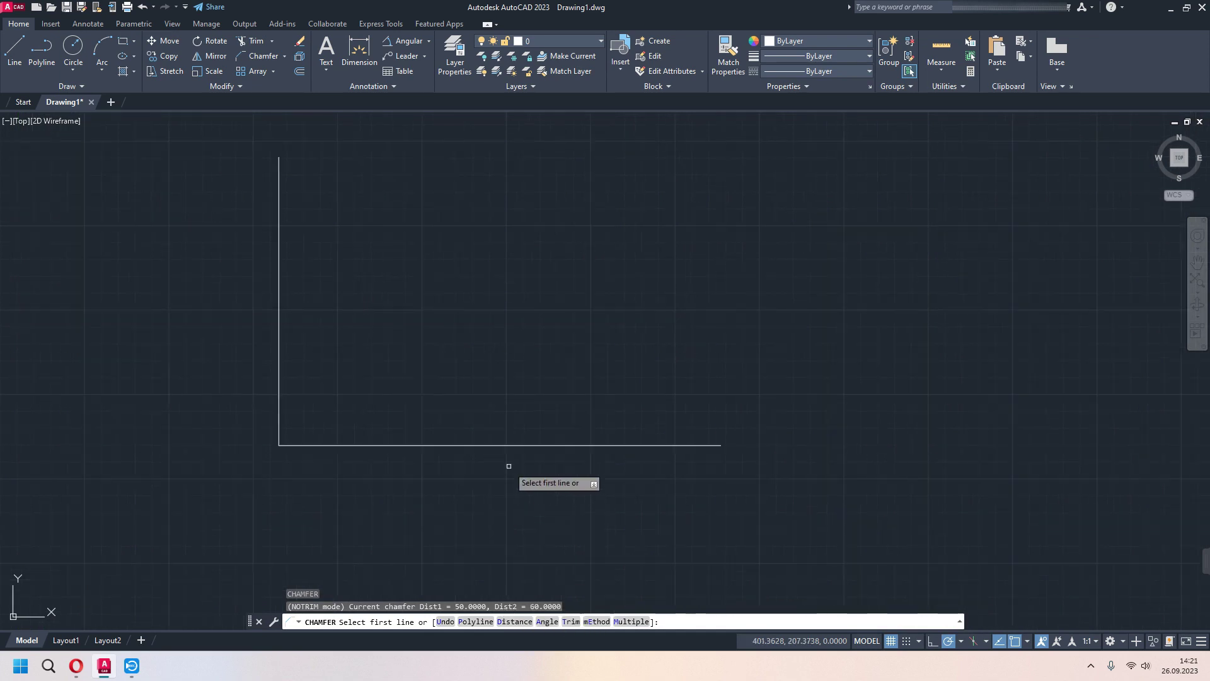
click(523, 623)
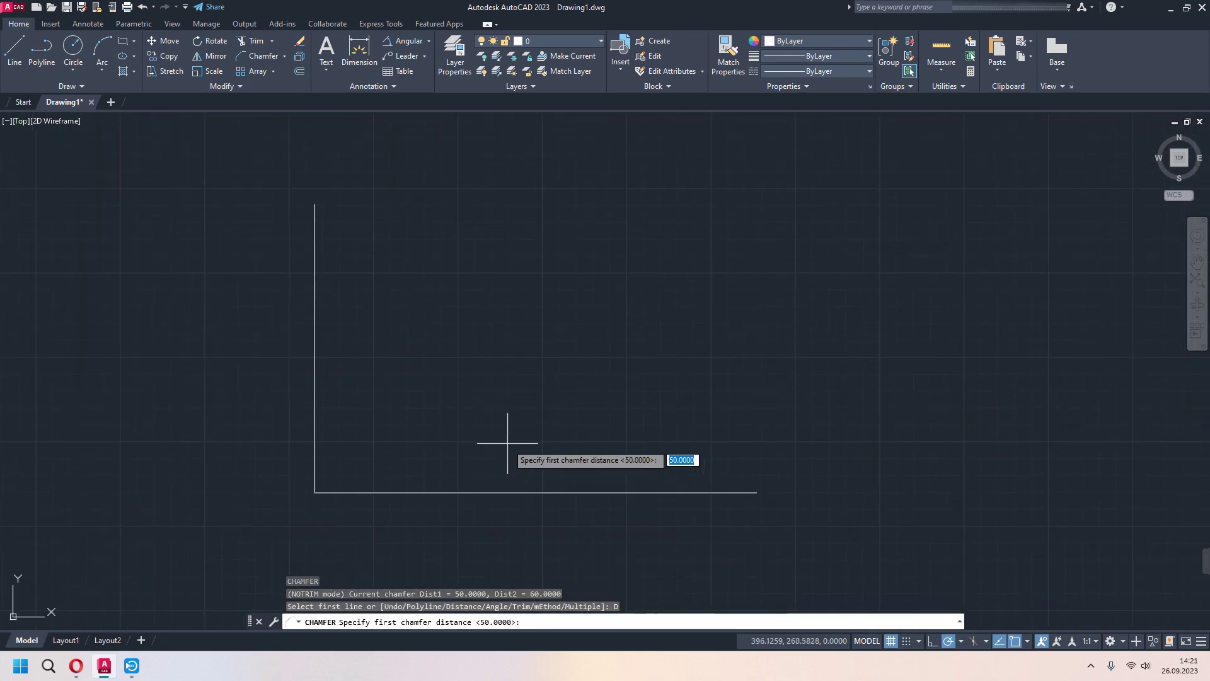
text(100)
key(Return)
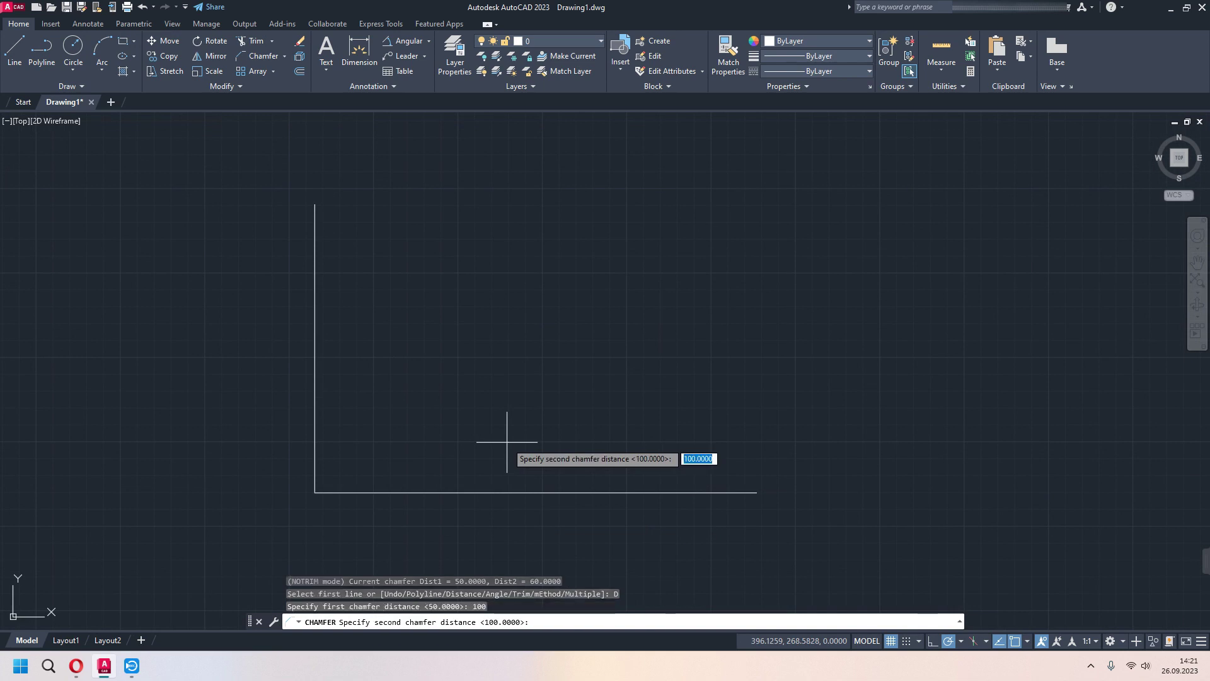
text(50)
key(Return)
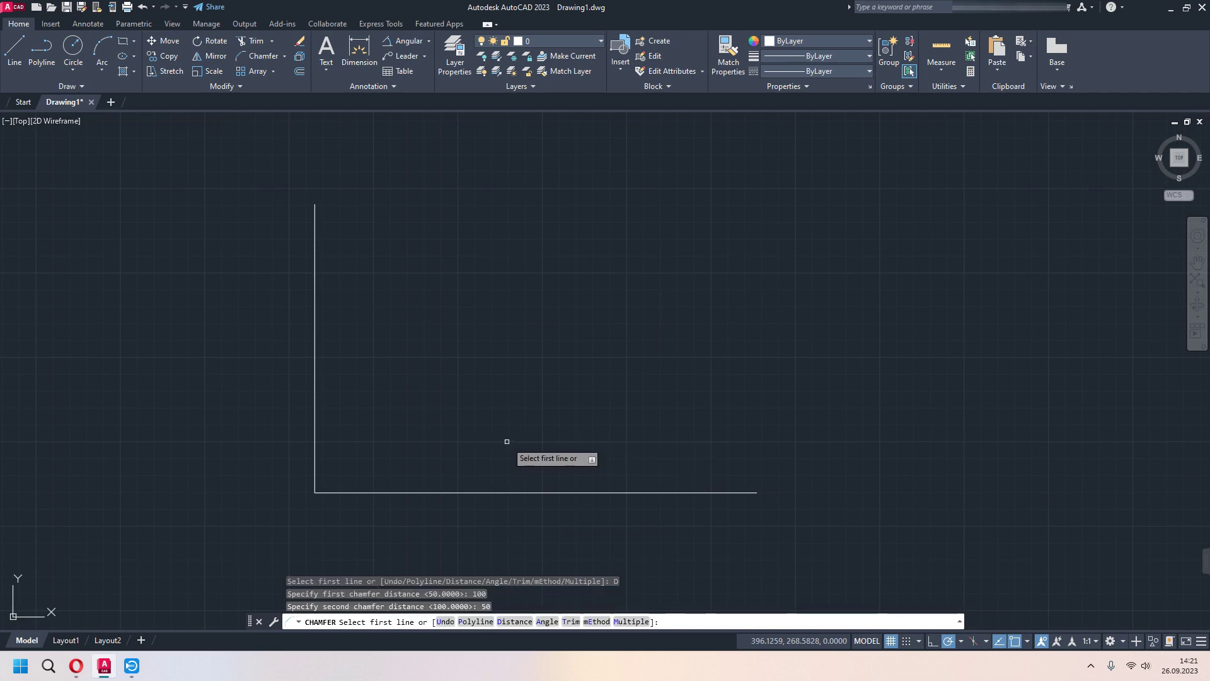
click(317, 443)
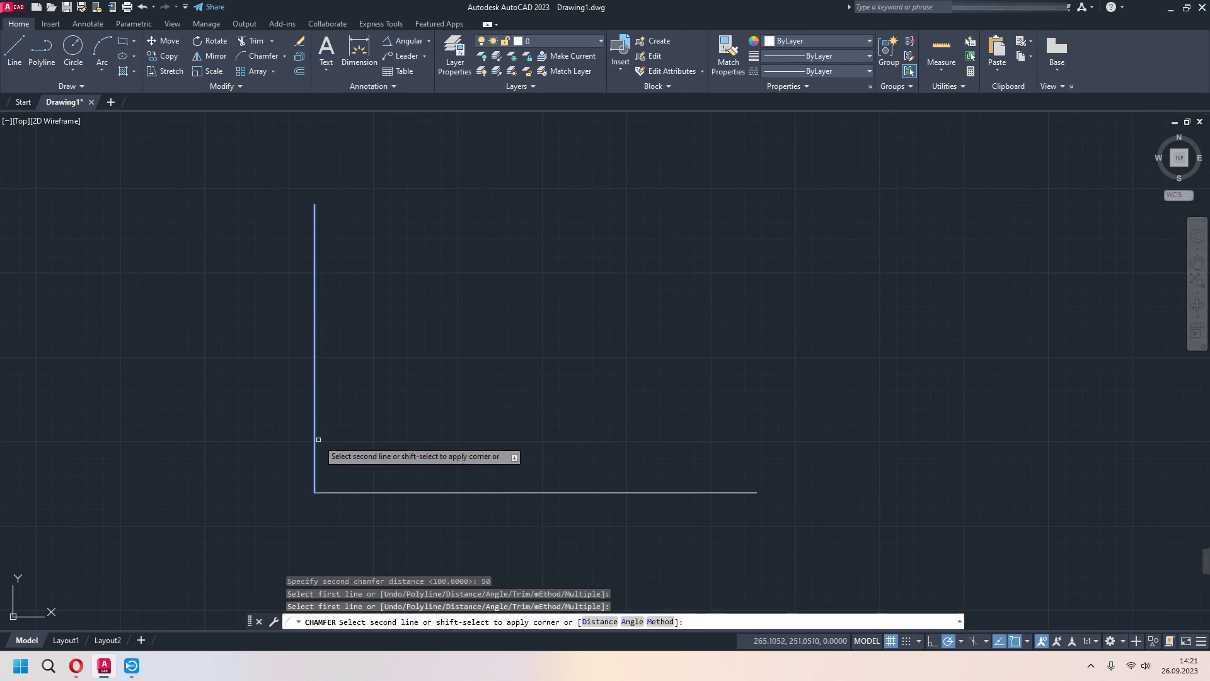
click(394, 492)
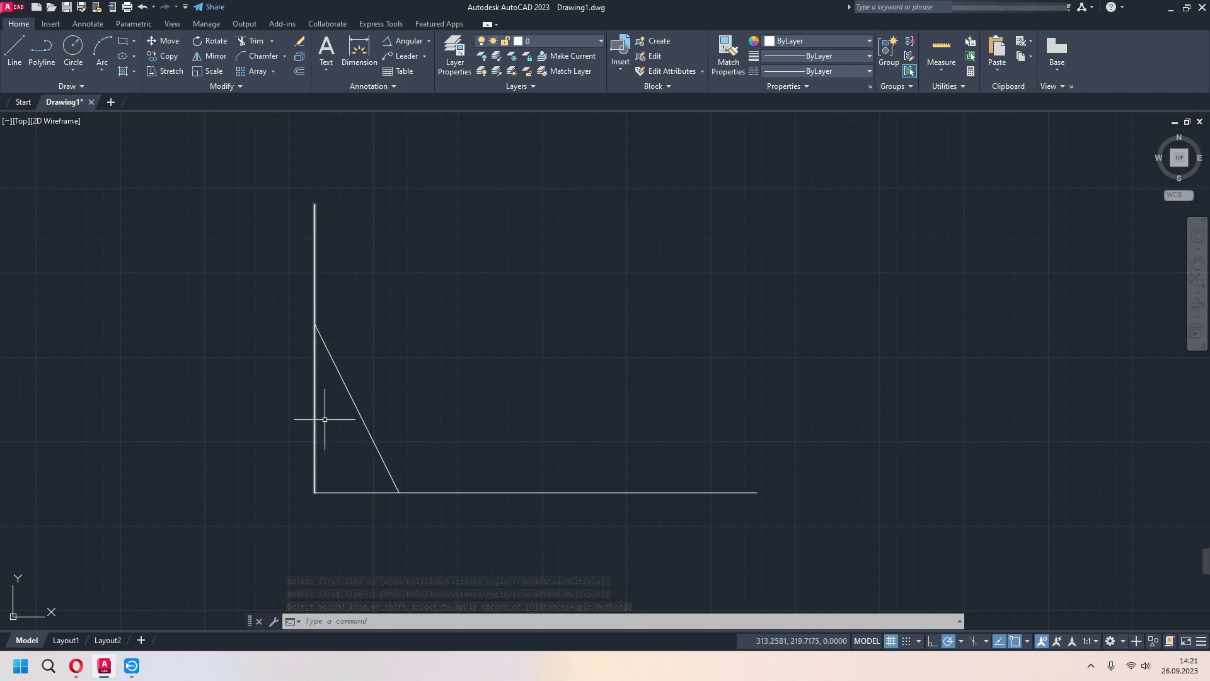
Switch the Chamfer trim mode to Trim so chamfers cut back the original lines
text(cha)
key(Return)
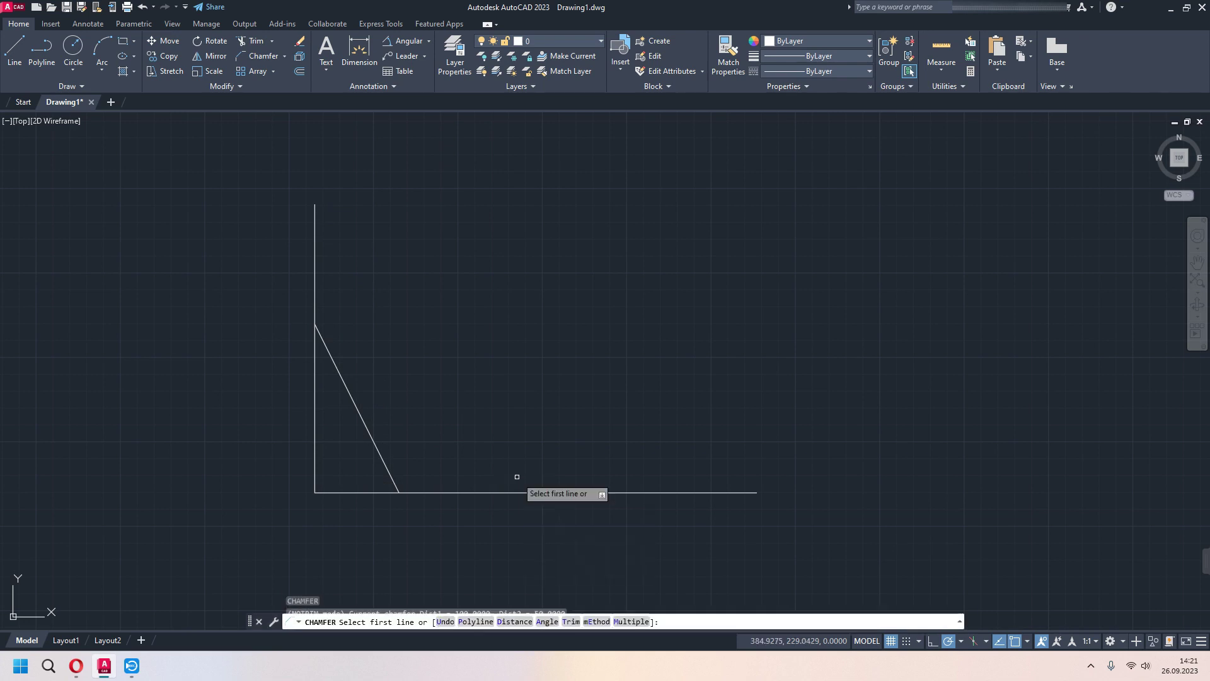
click(570, 622)
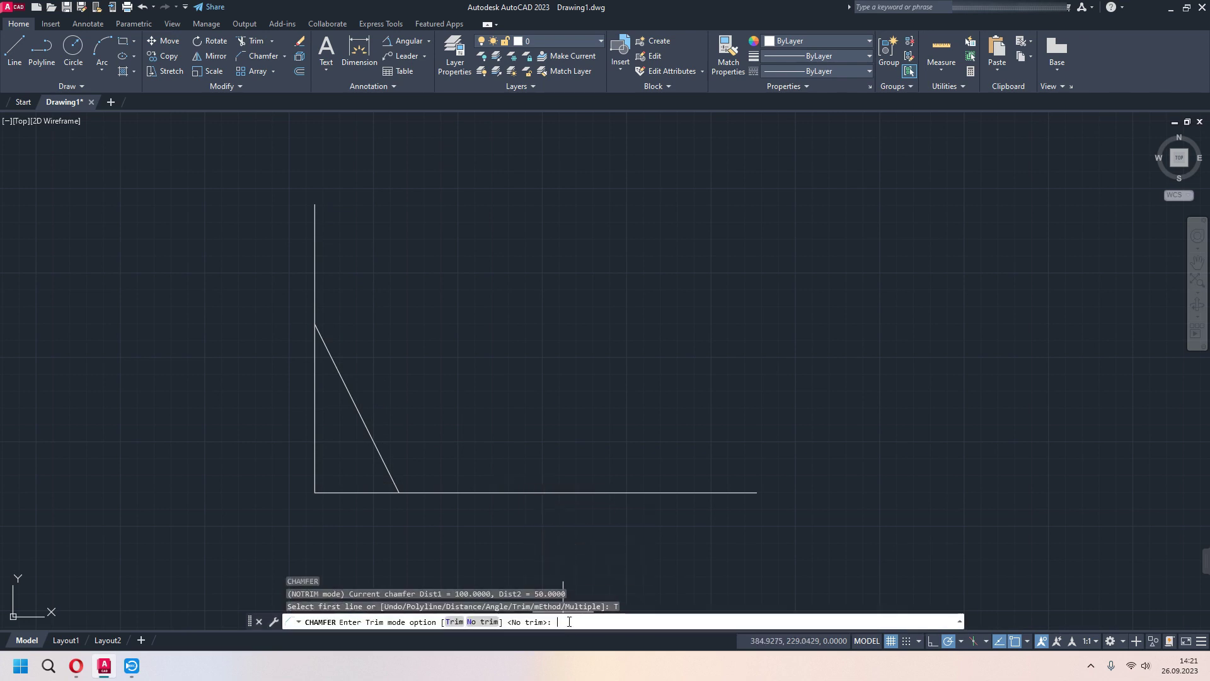
click(455, 622)
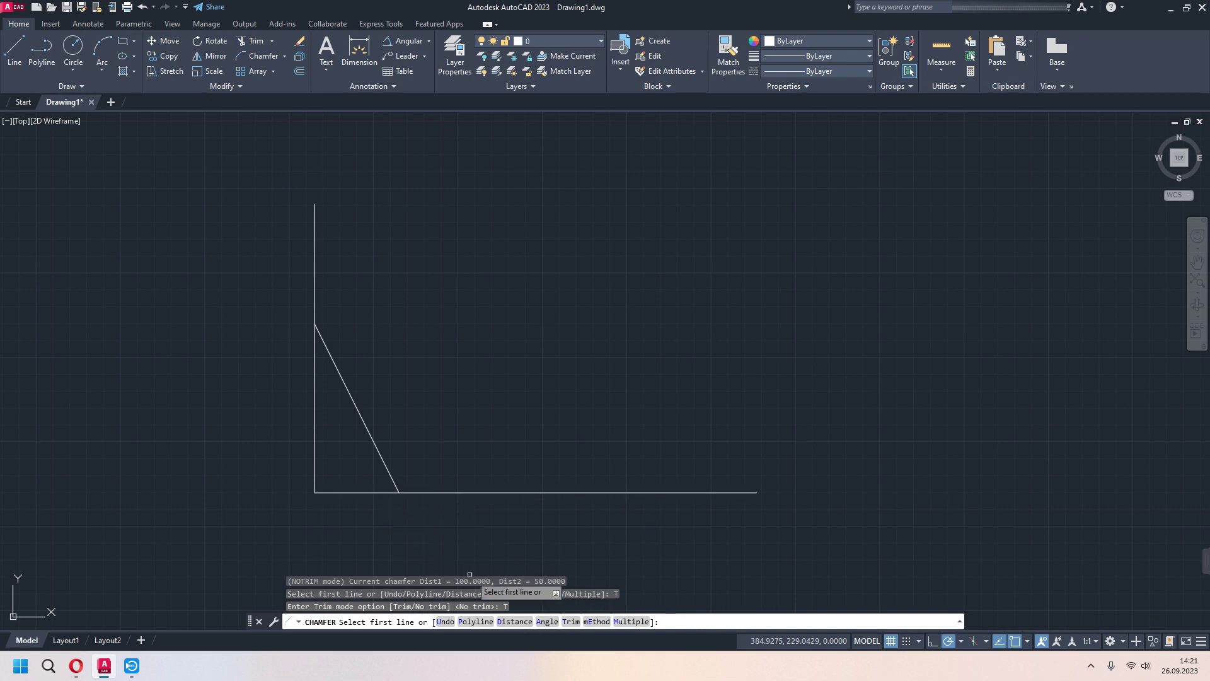
key(Escape)
key(Escape)
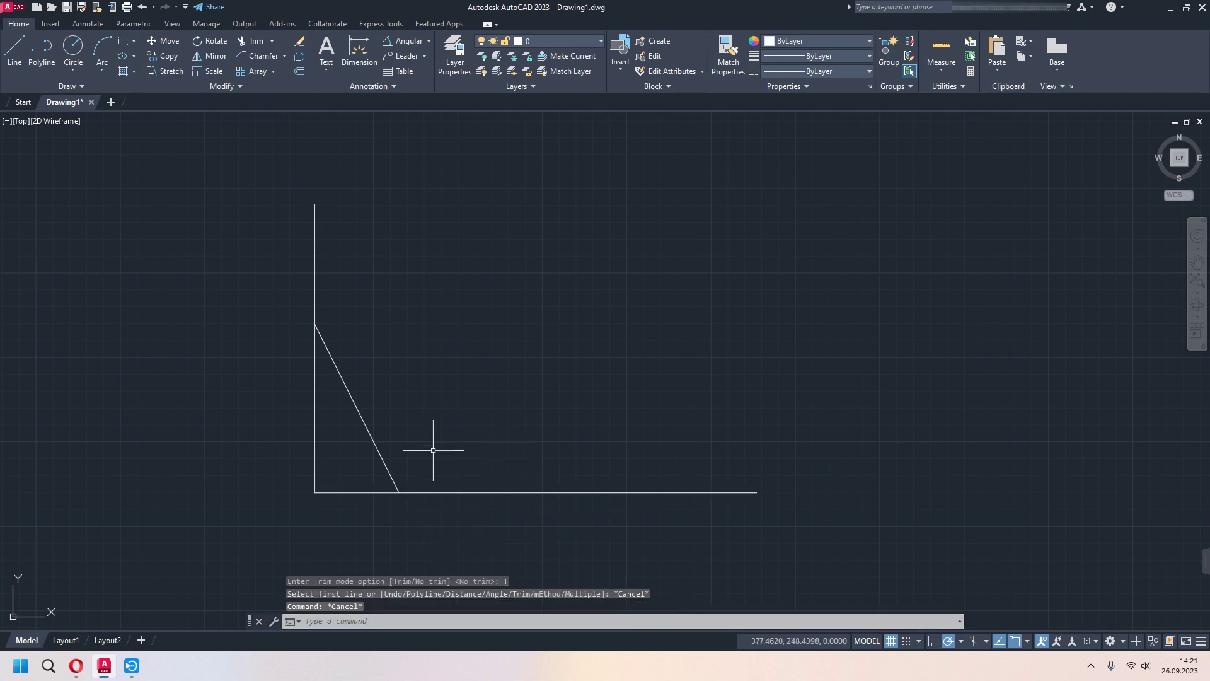
Erase the diagonal bevel line, leaving the plain L-shaped corner
click(372, 438)
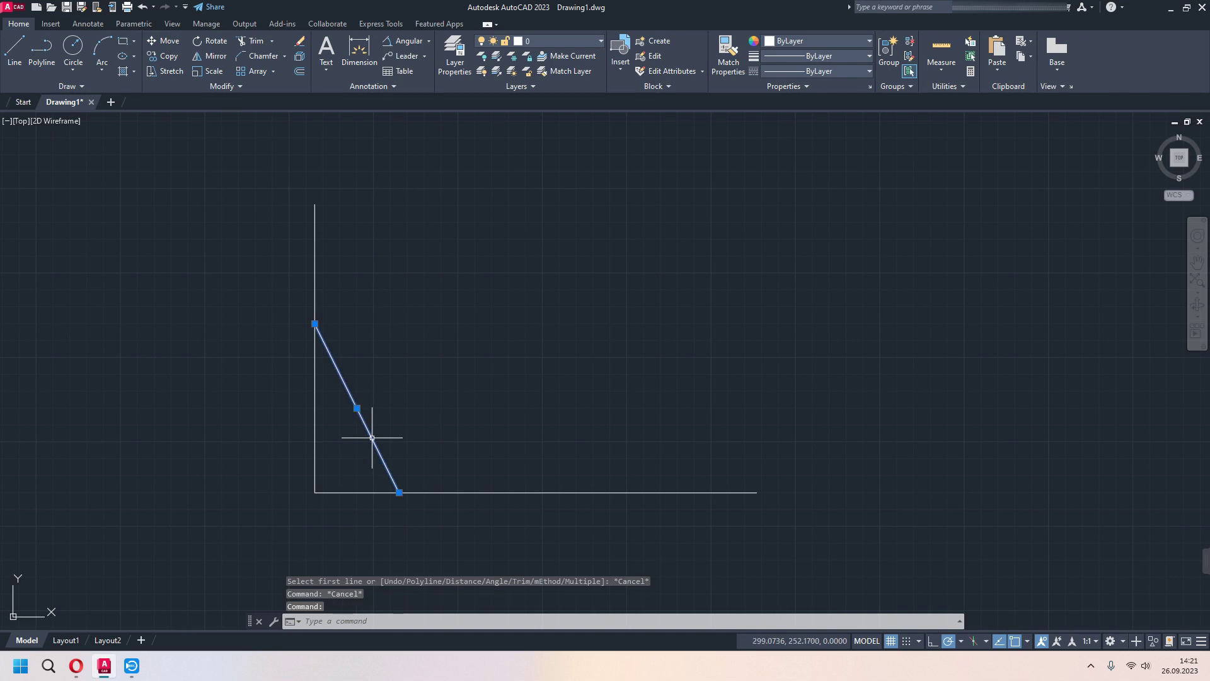
key(Delete)
text(ca)
key(Return)
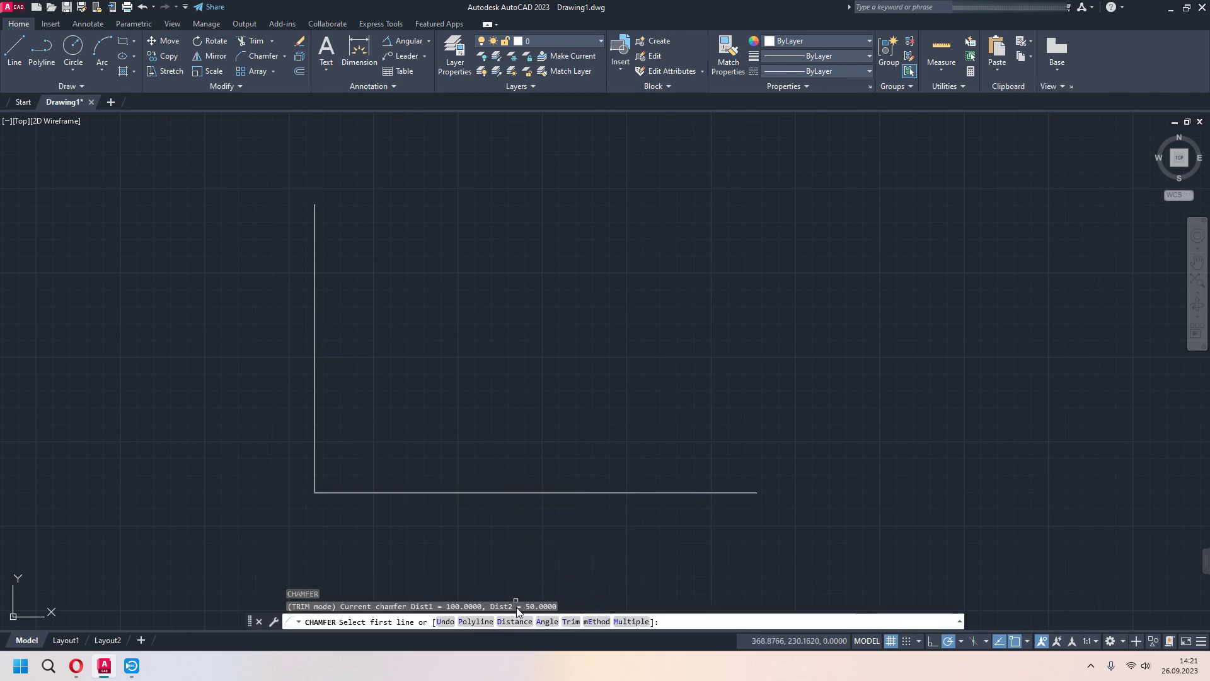
Chamfer the L corner with distances 100 and 50, horizontal line first, trimming both lines
click(514, 621)
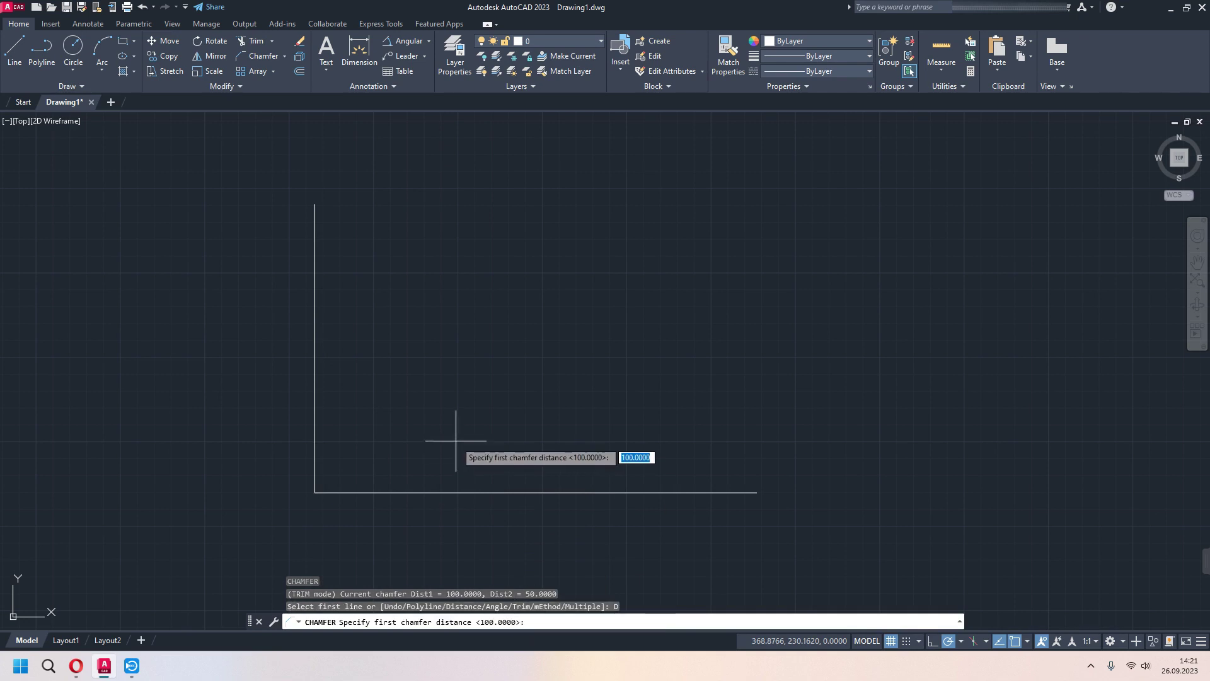
key(Return)
key(Return)
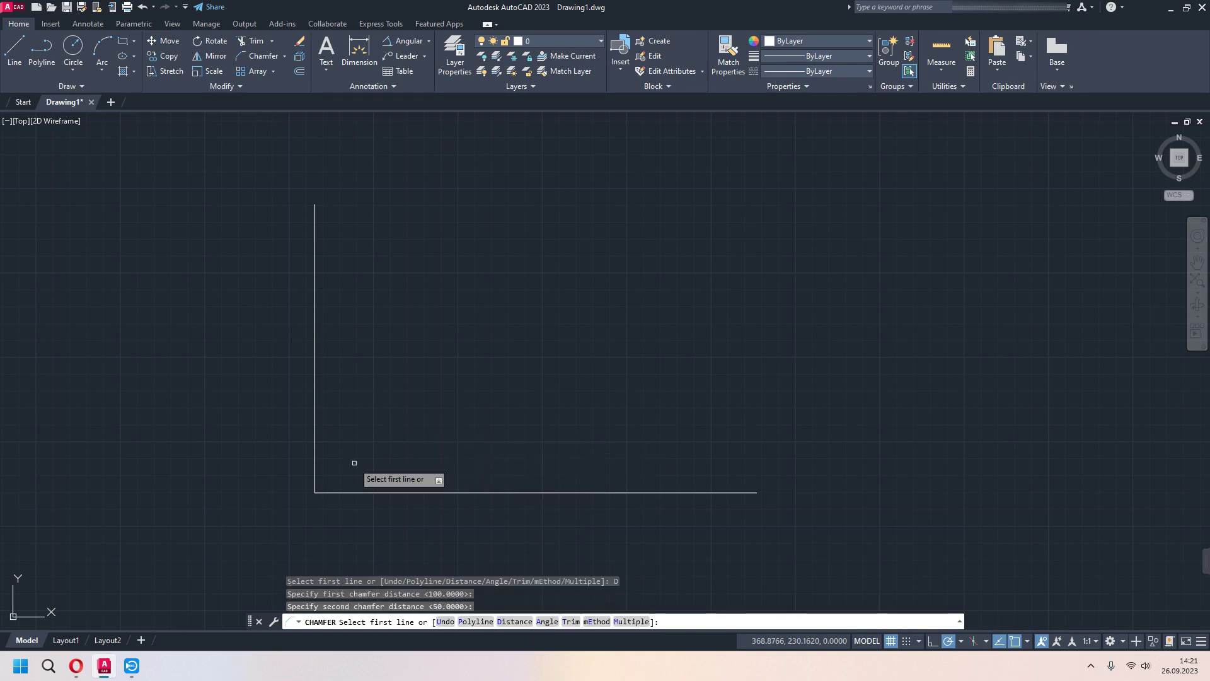
click(376, 491)
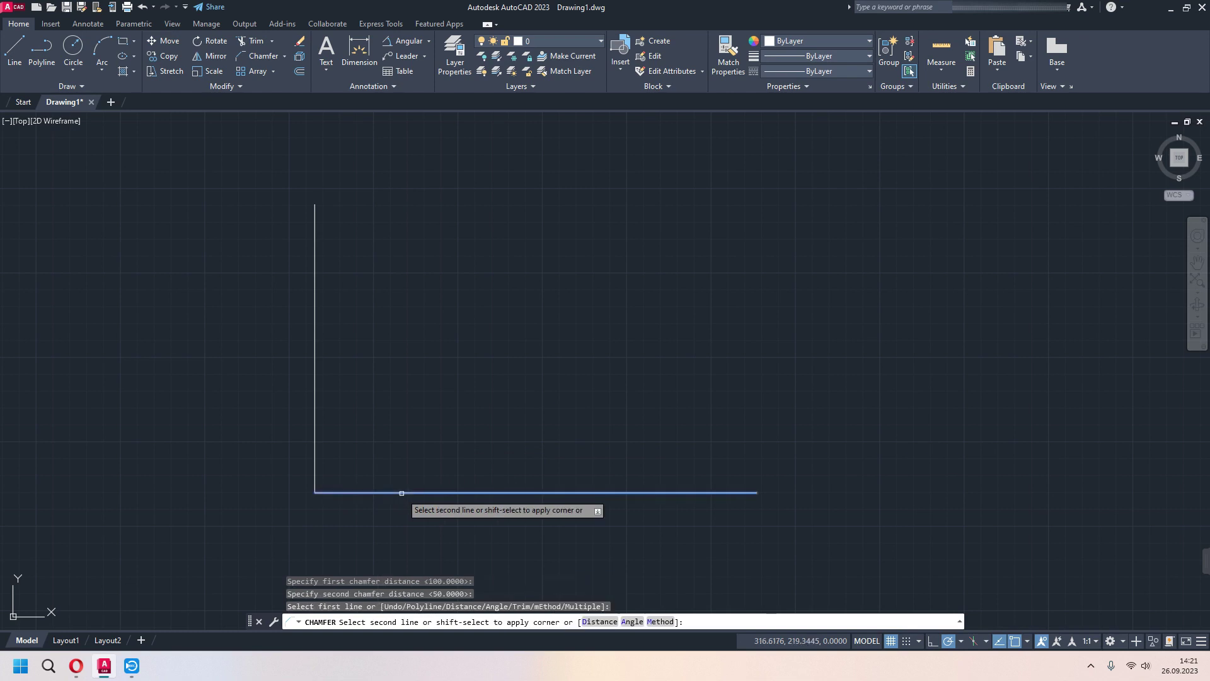
click(315, 392)
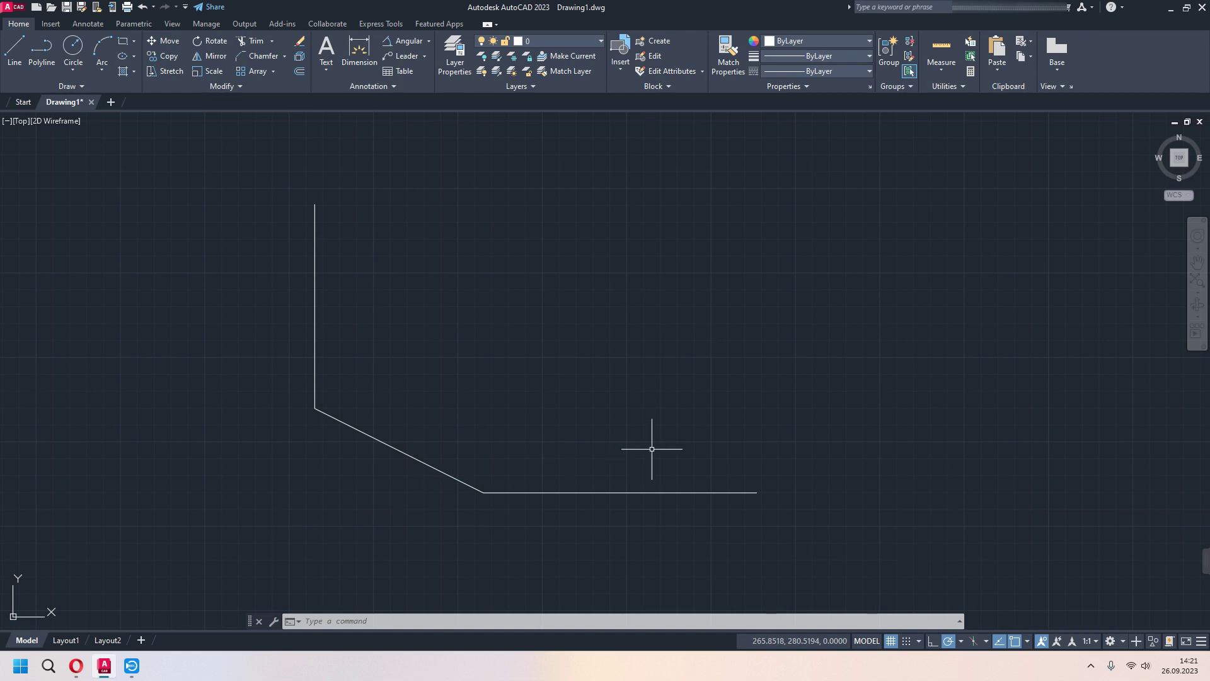
click(851, 187)
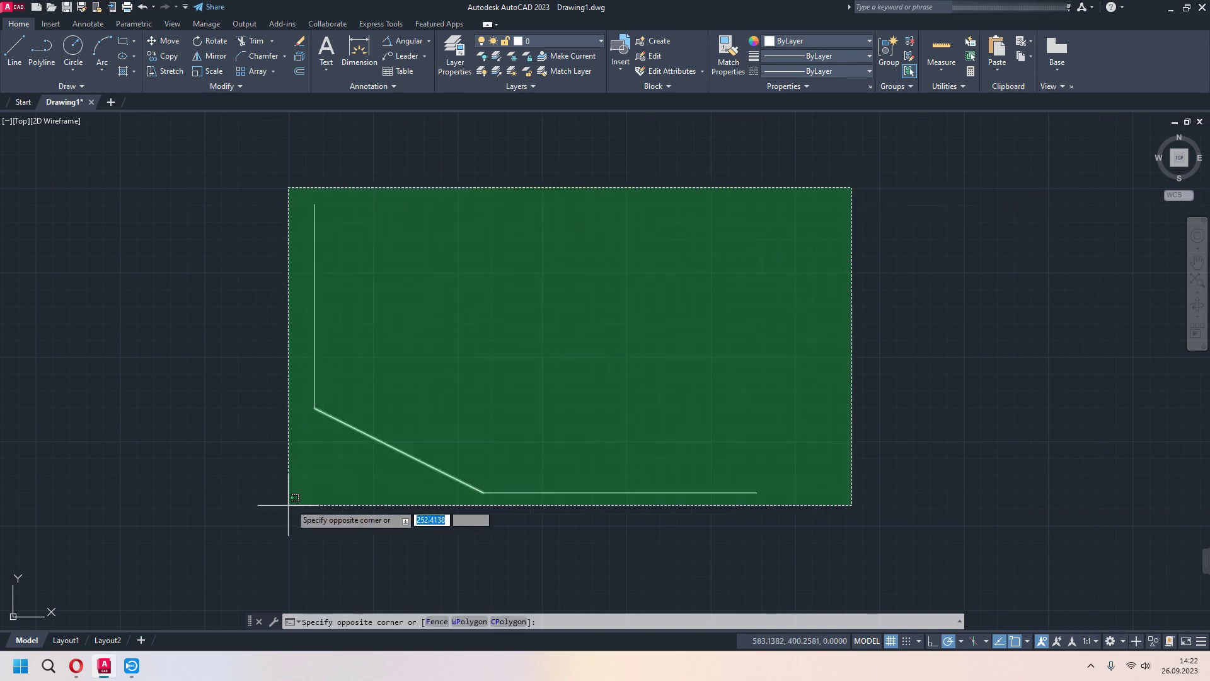
Erase the chamfered L lines with a crossing window and cancel the chamfer prompt
click(288, 505)
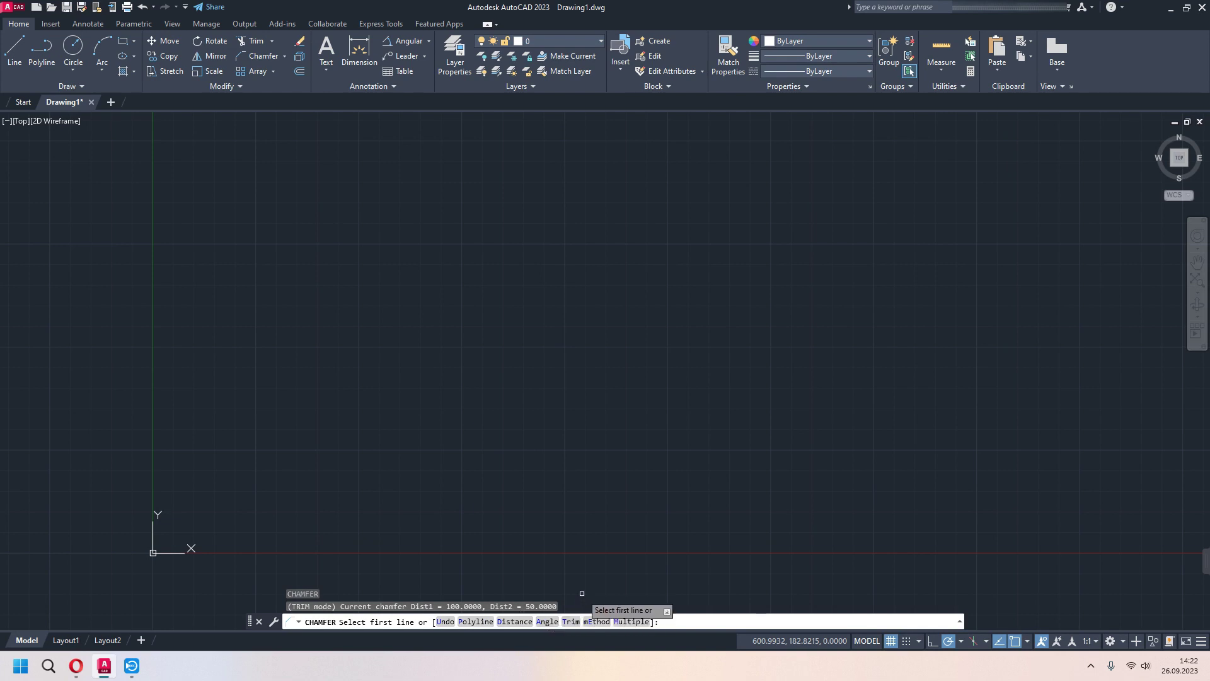
key(Escape)
middle_drag(581, 499, 547, 490)
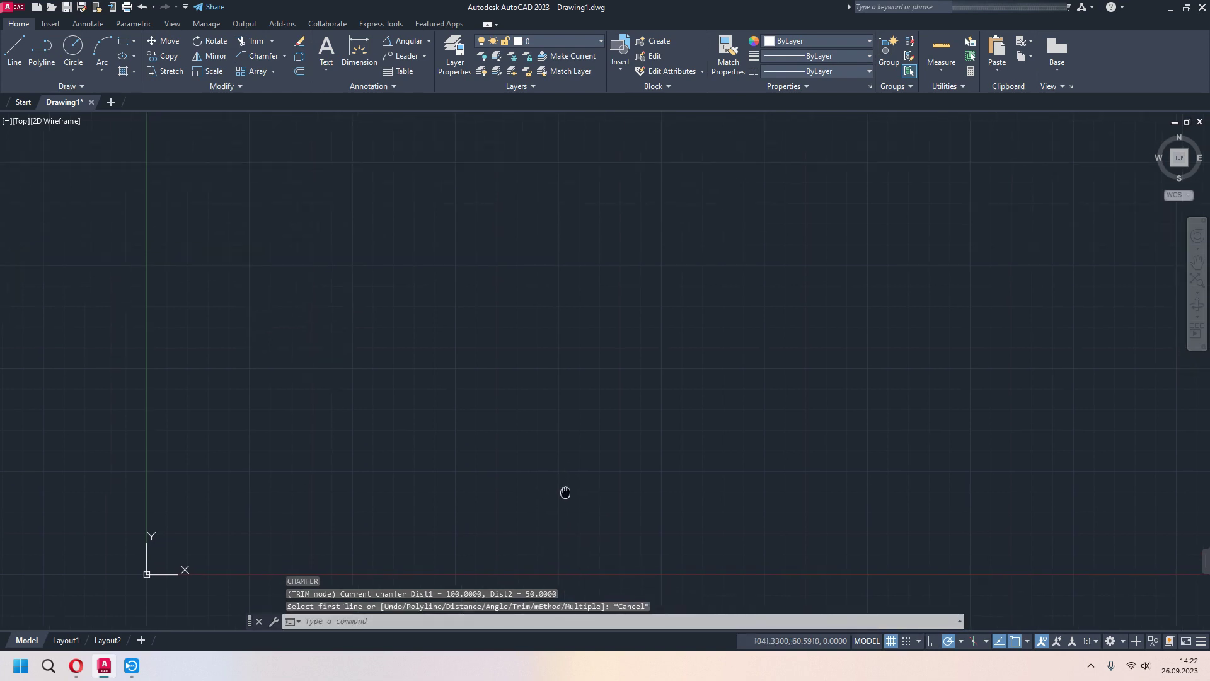